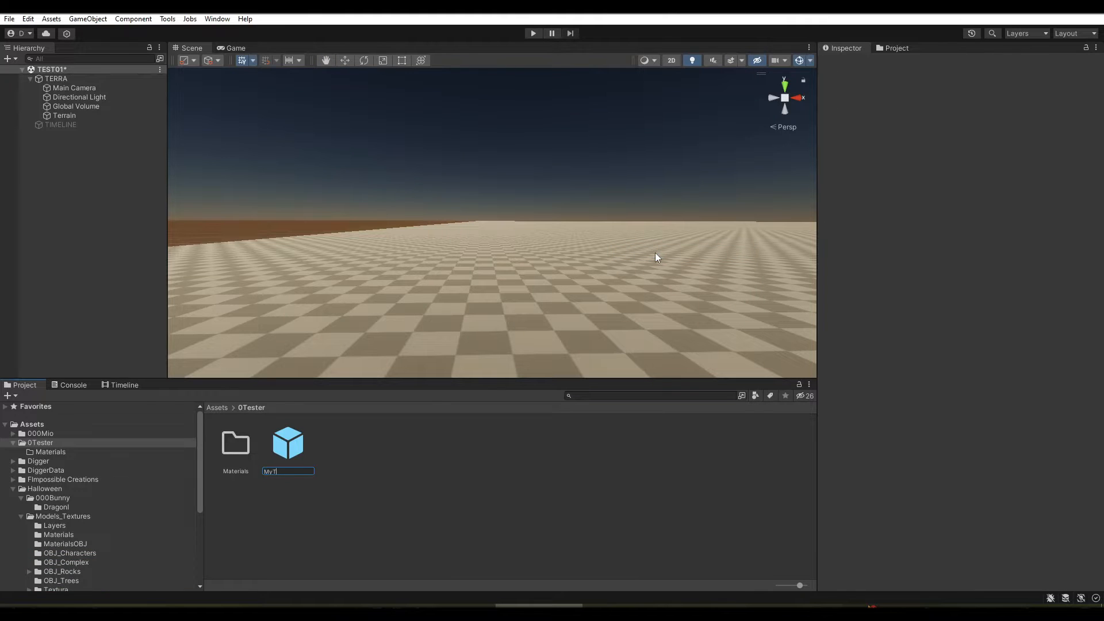
# Step: Name the new prefab in the 0Tester folder MyTree and open it for editing
pyautogui.write('MyTree')
pyautogui.press('Return')
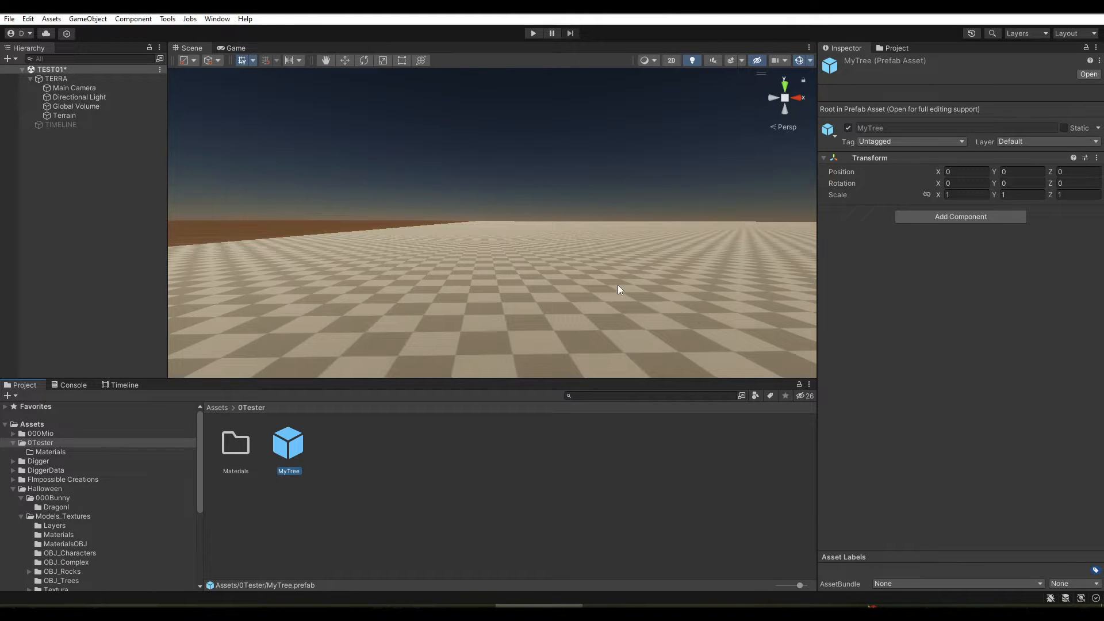
pyautogui.doubleClick(289, 449)
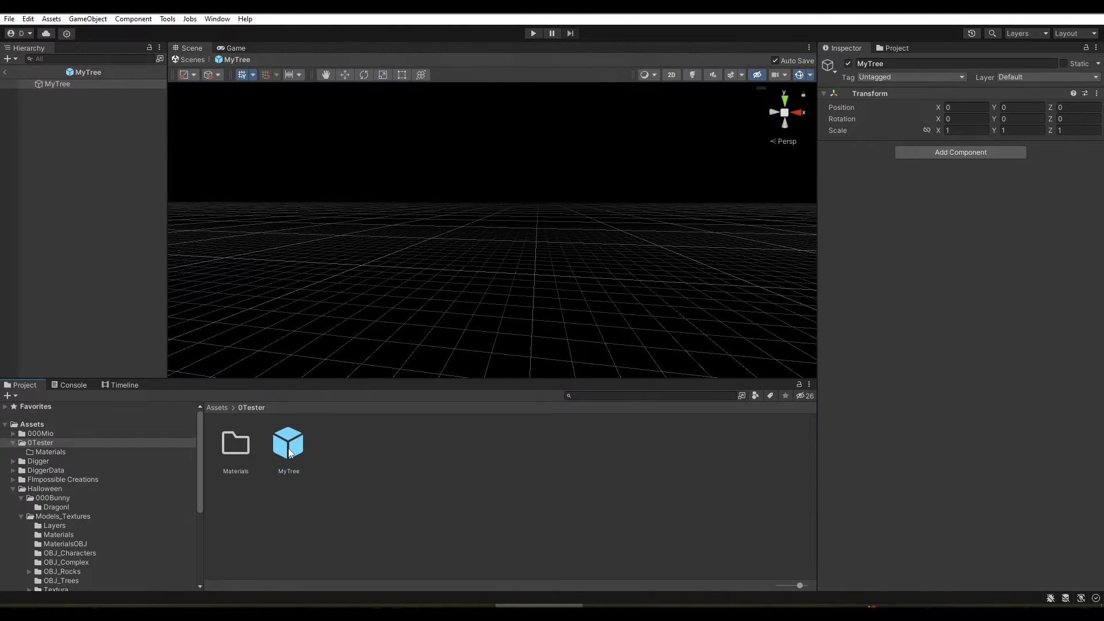
# Step: Add the Tree_Scary01 model from the OBJ_Trees folder as a child of the MyTree prefab root and check both transforms
pyautogui.click(61, 581)
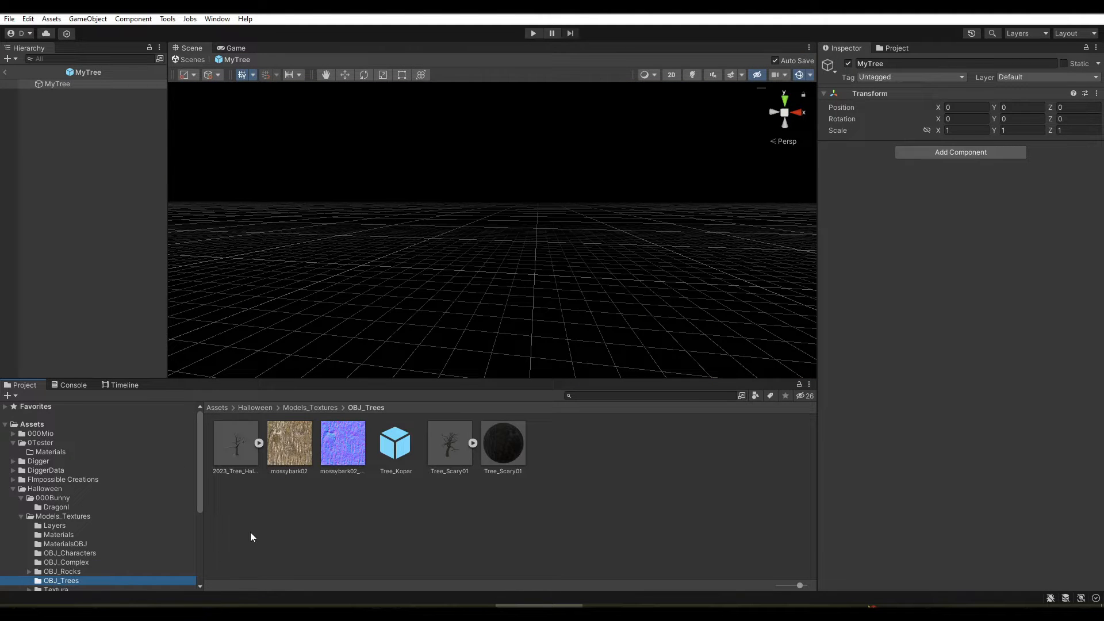
pyautogui.moveTo(451, 450); pyautogui.dragTo(54, 198)
pyautogui.click(62, 85)
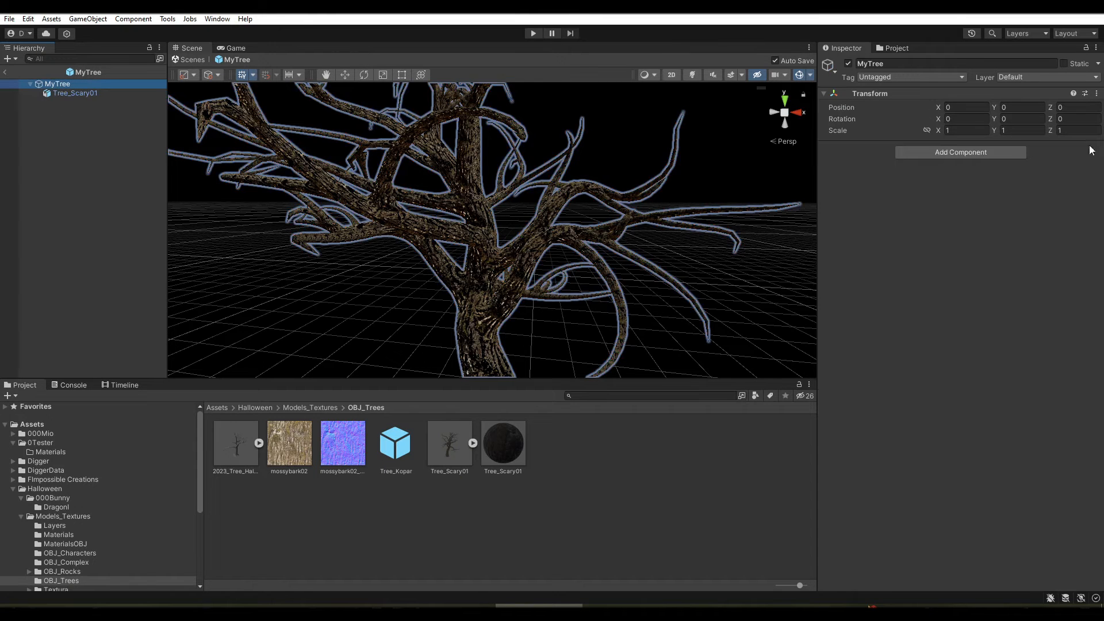
pyautogui.click(75, 93)
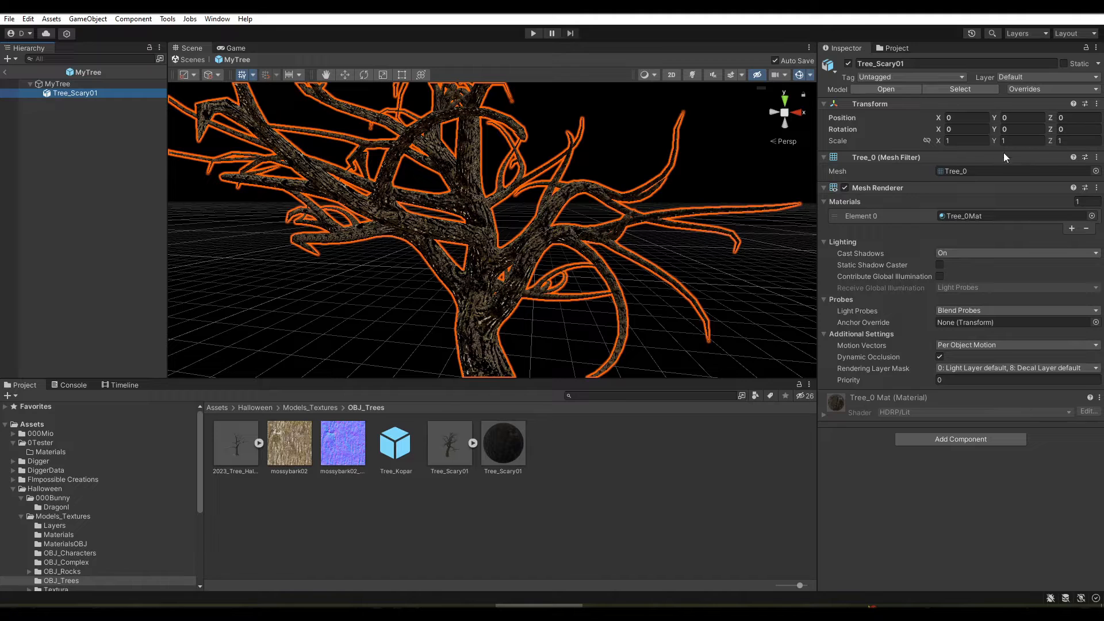
# Step: Return to the scene and place an instance of the MyTree prefab from the 0Tester folder on the terrain
pyautogui.click(9, 74)
pyautogui.click(42, 443)
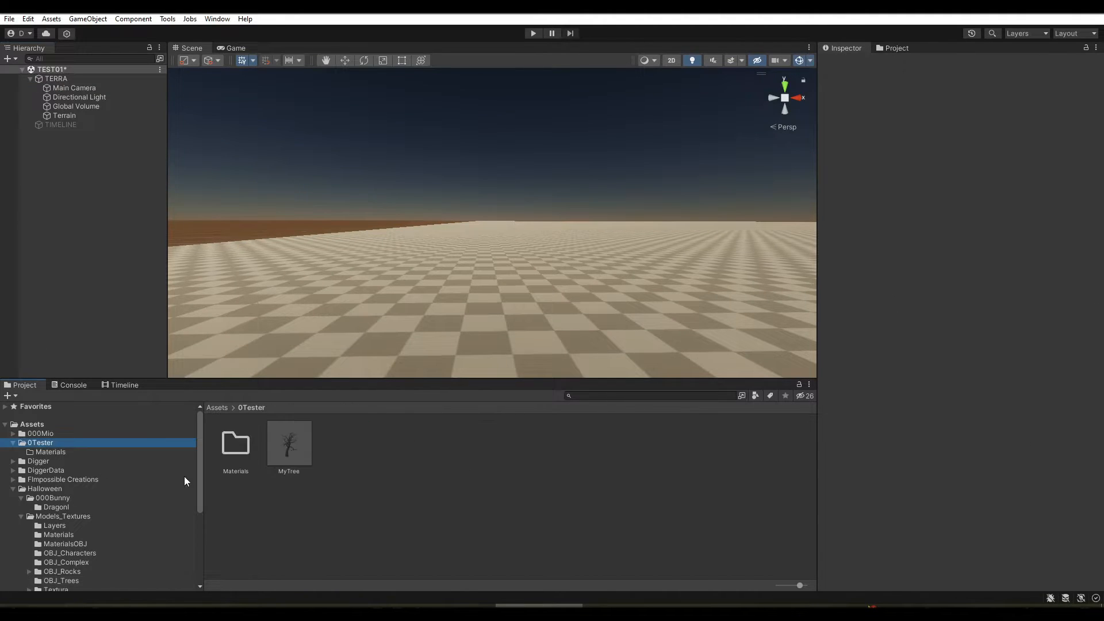
pyautogui.moveTo(290, 454); pyautogui.dragTo(552, 326)
pyautogui.moveTo(603, 325); pyautogui.dragTo(612, 353, button='right')
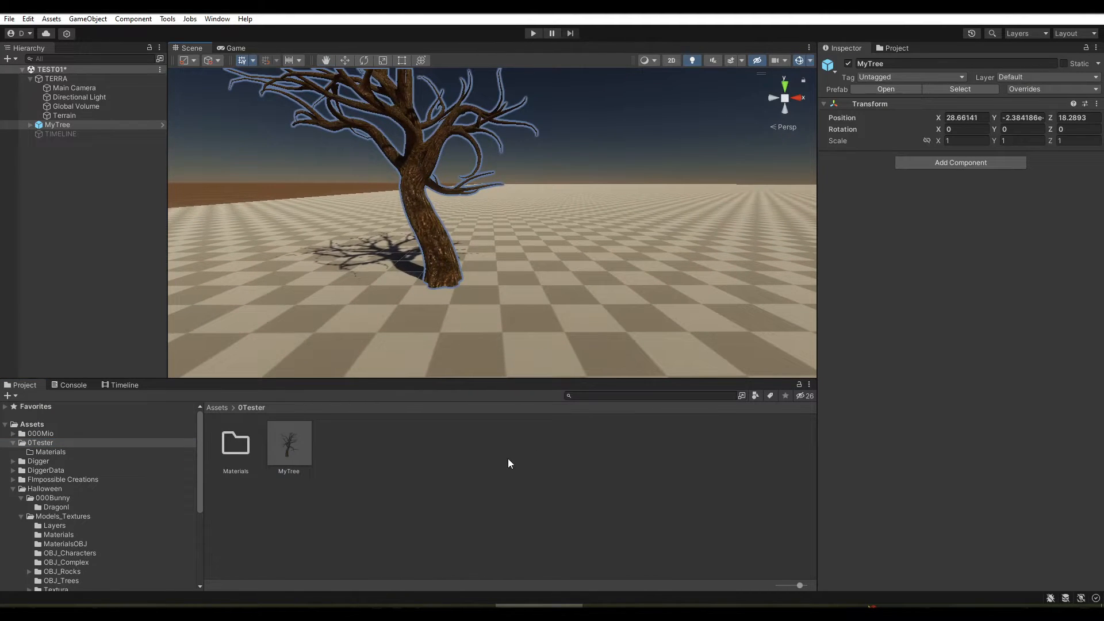
# Step: Add the MyTree prefab to the terrain's paintable trees, keeping Bend Factor at 0
pyautogui.click(582, 316)
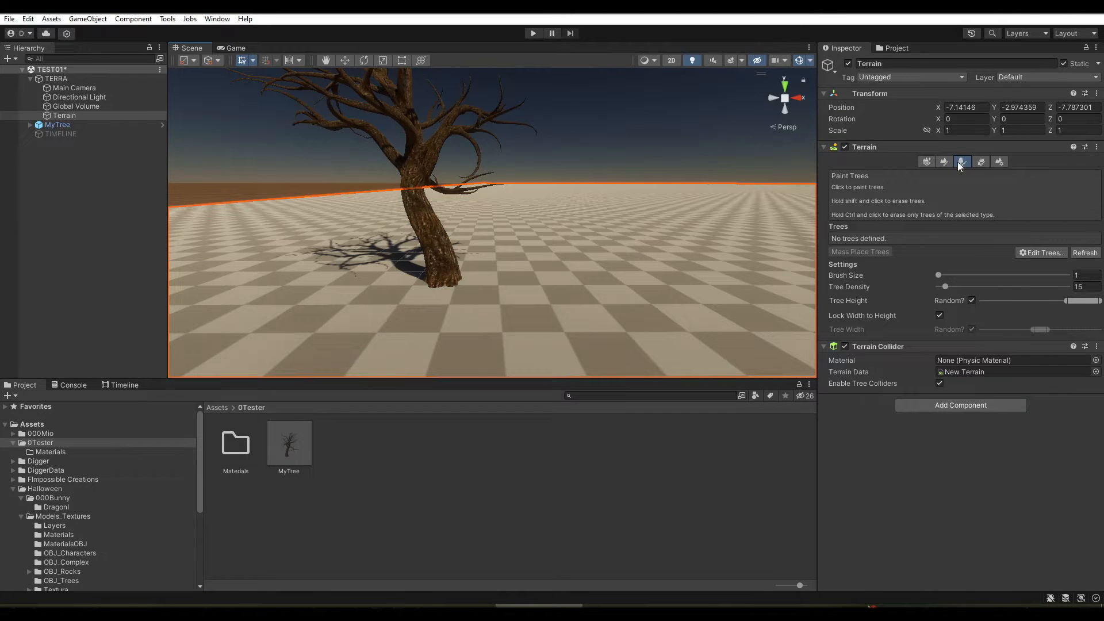
pyautogui.click(1026, 251)
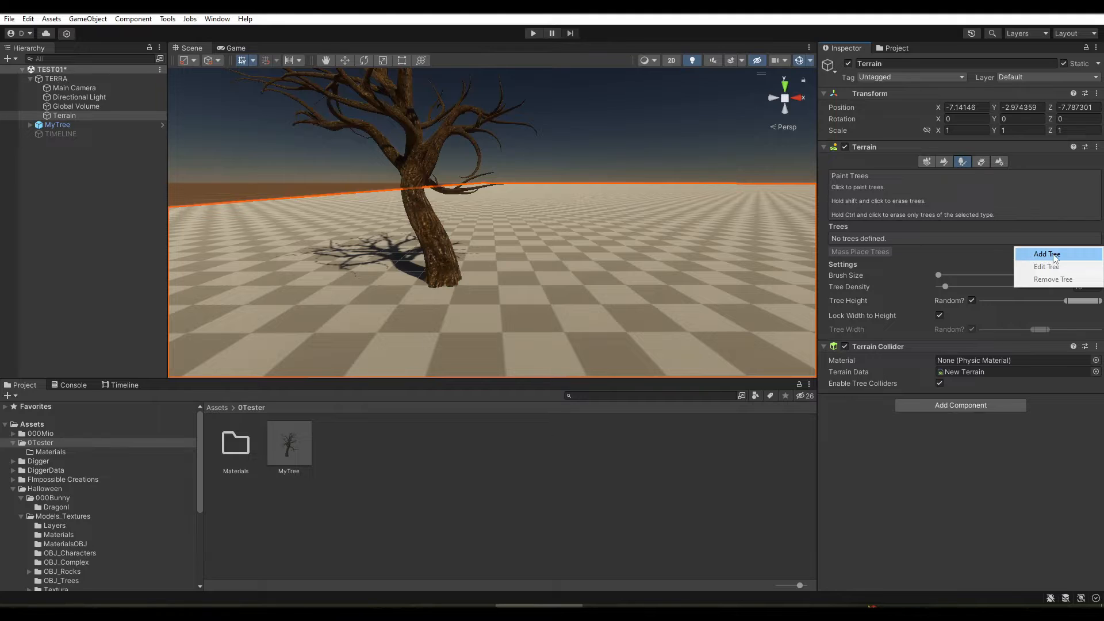
pyautogui.click(1050, 254)
pyautogui.moveTo(280, 423); pyautogui.dragTo(900, 308)
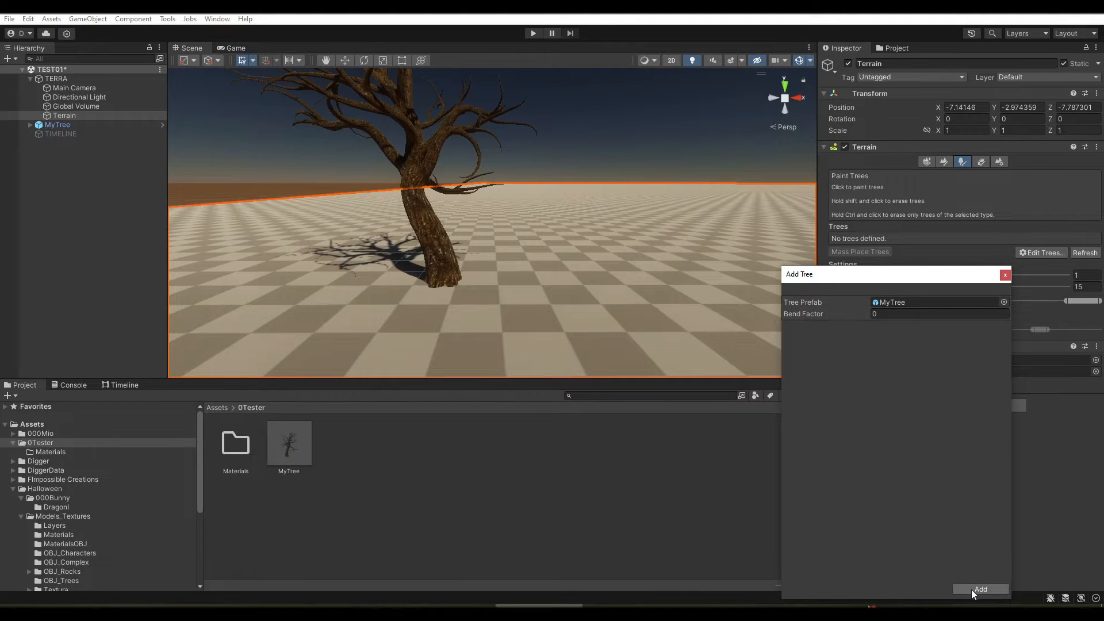
pyautogui.click(971, 589)
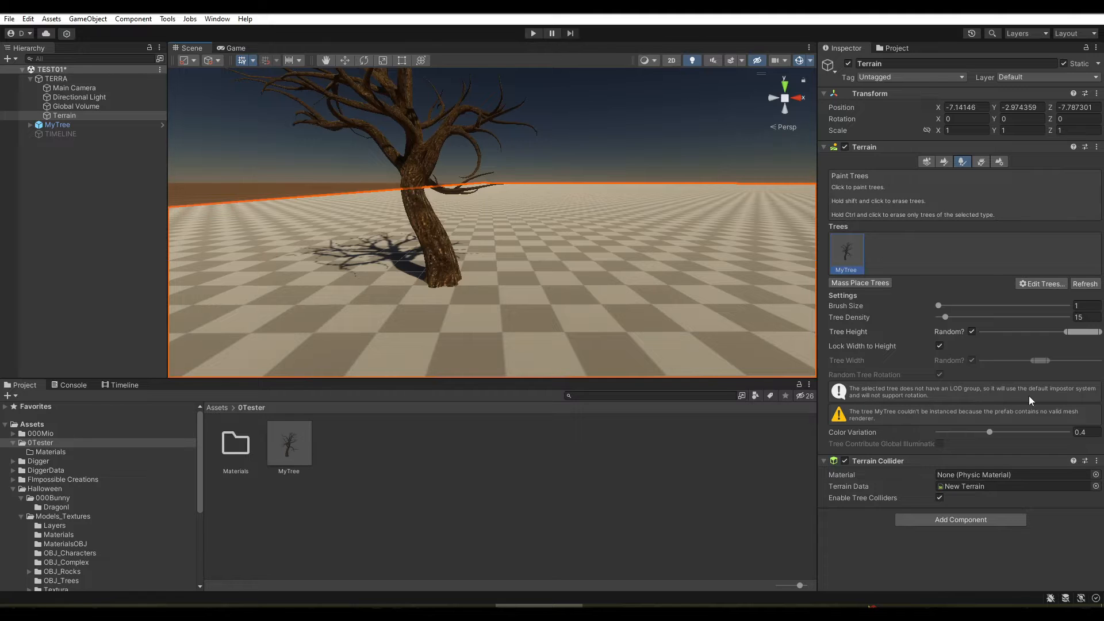
# Step: Open the MyTree prefab and add an LOD Group component to its root
pyautogui.moveTo(509, 359); pyautogui.dragTo(610, 339, button='right')
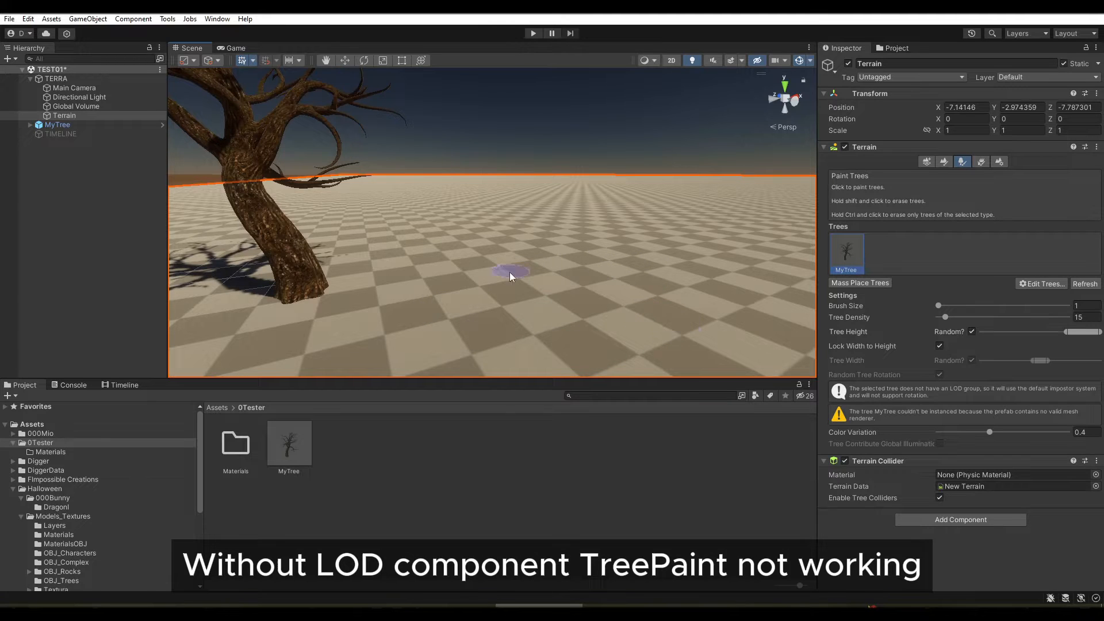
pyautogui.click(296, 453)
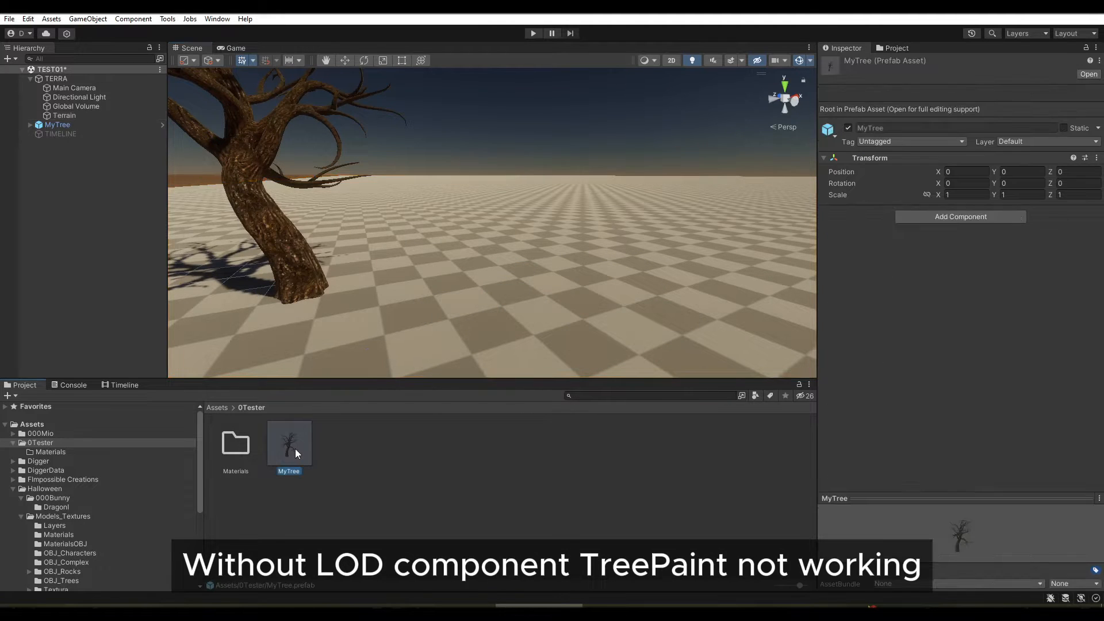
pyautogui.doubleClick(287, 447)
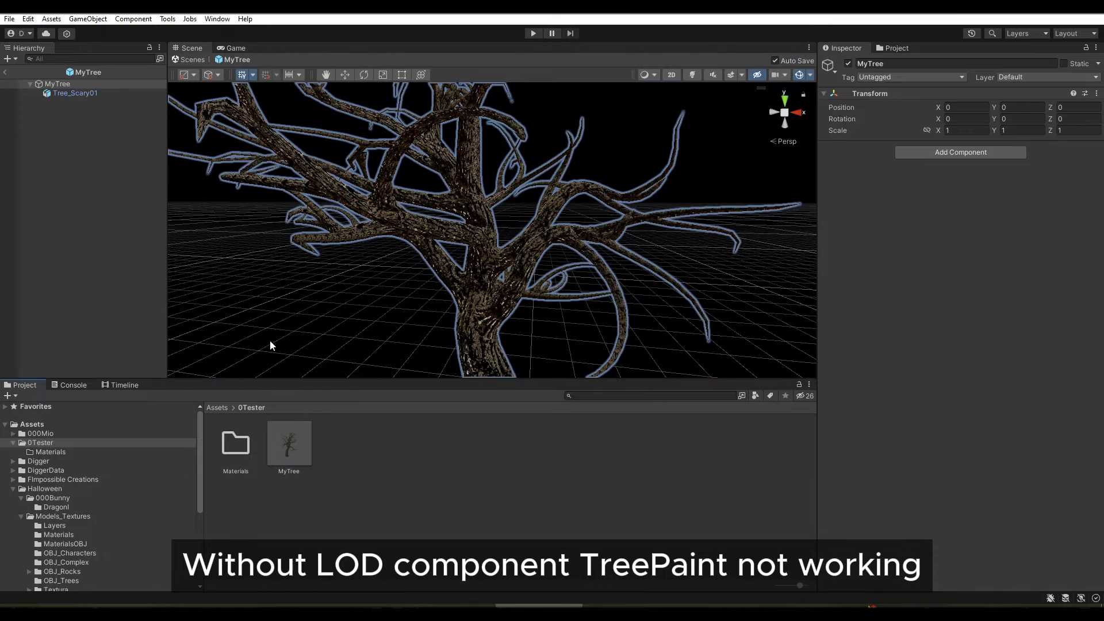
pyautogui.click(971, 153)
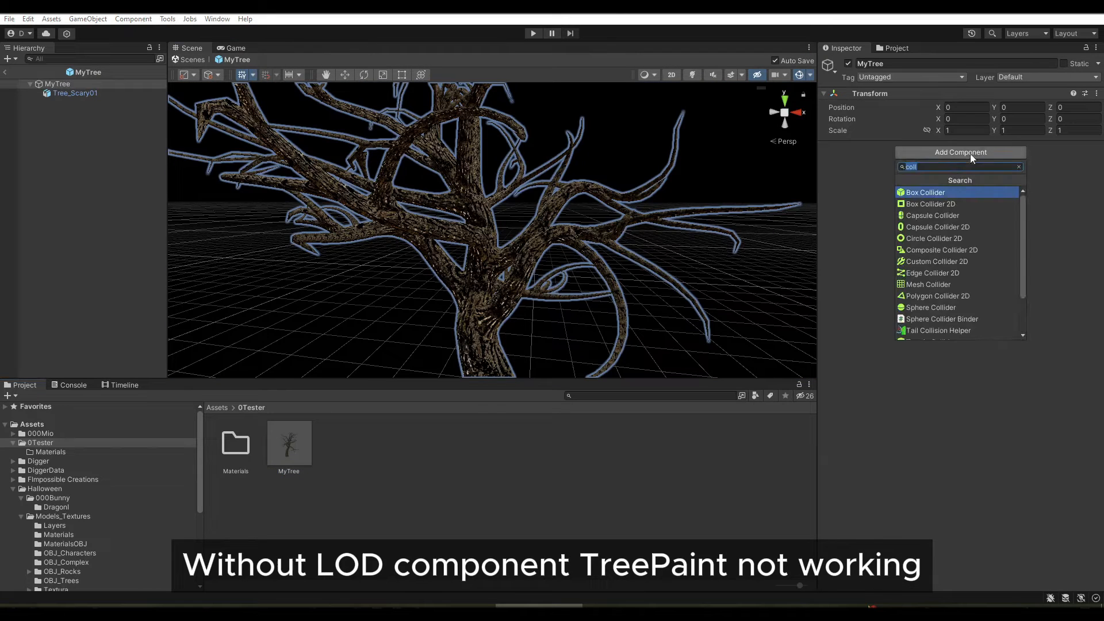
pyautogui.write('lod')
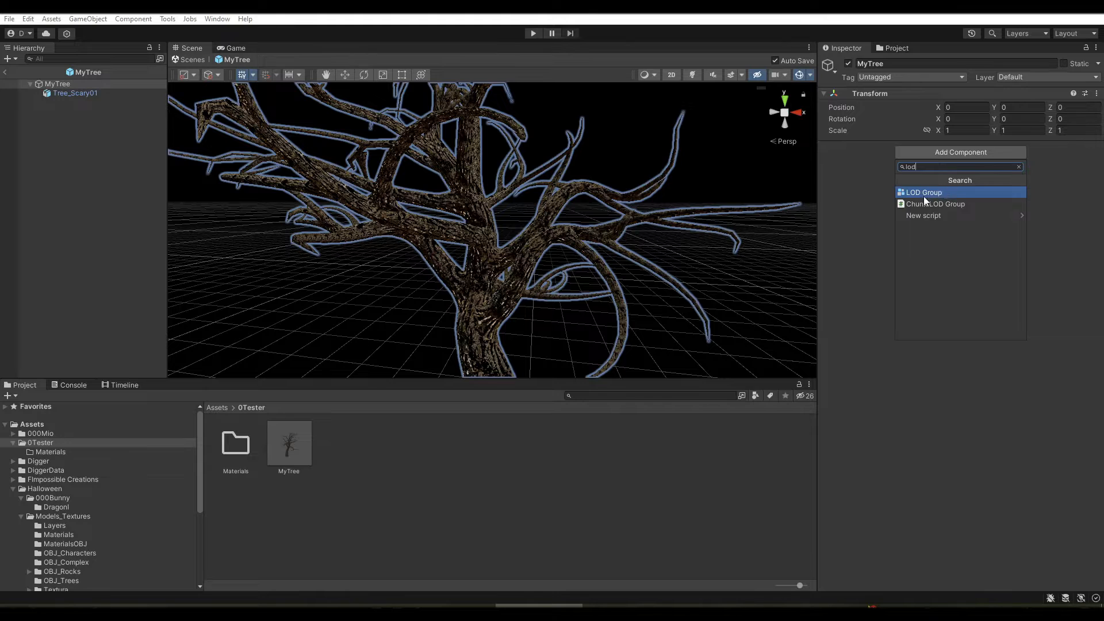
pyautogui.click(924, 193)
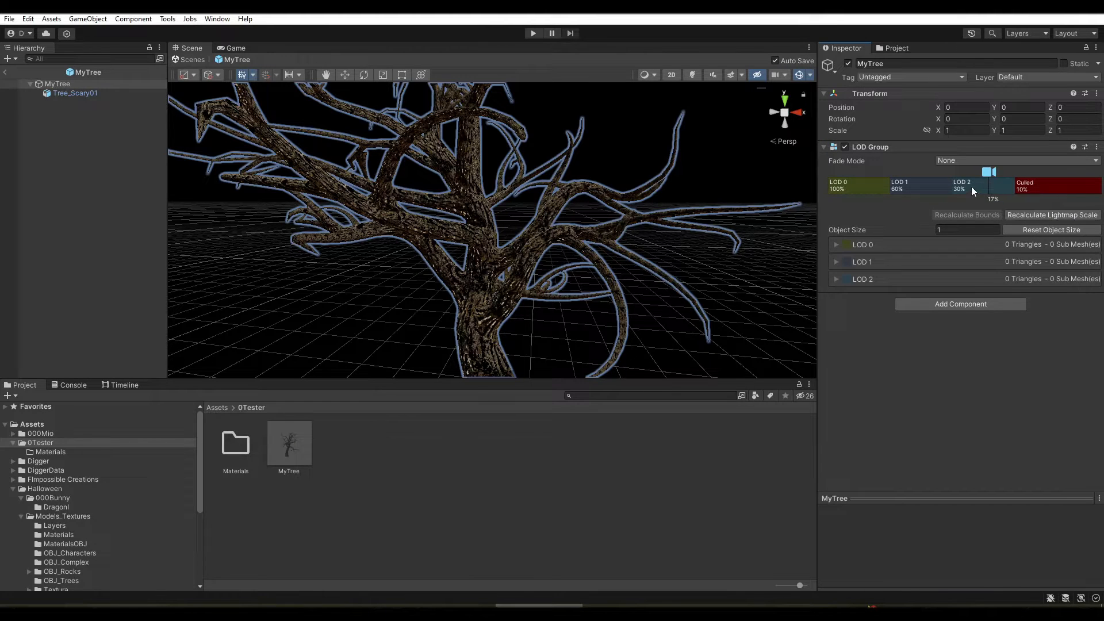
# Step: Delete the LOD 2 and LOD 1 levels from MyTree's LOD Group
pyautogui.click(971, 186)
pyautogui.rightClick(971, 186)
pyautogui.click(990, 211)
pyautogui.rightClick(922, 195)
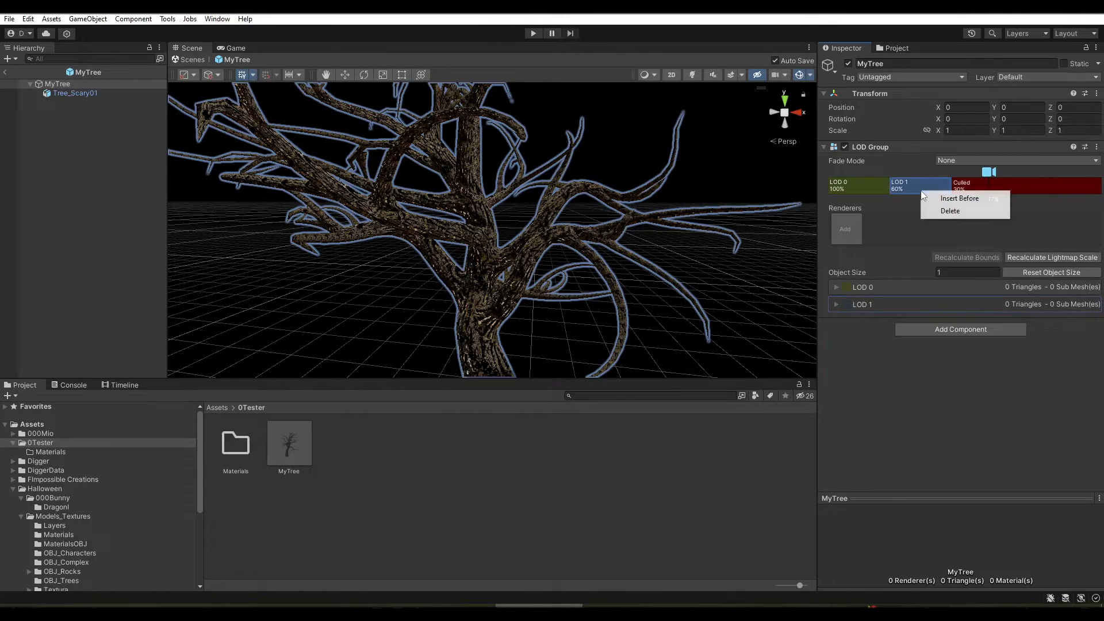
pyautogui.click(950, 210)
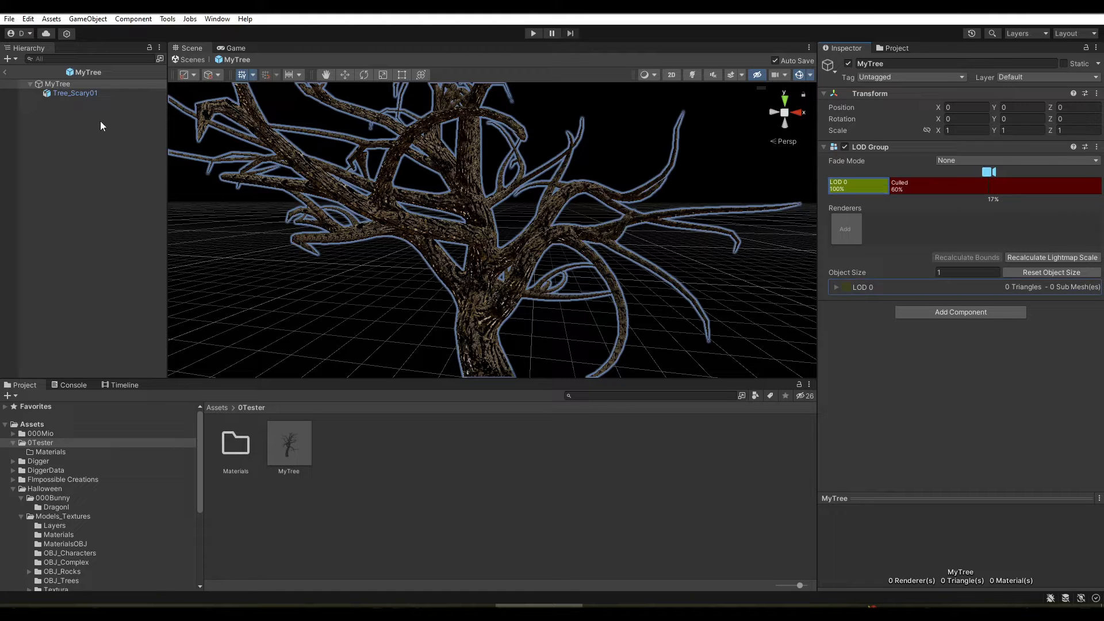
# Step: Assign Tree_Scary01 as the LOD 0 renderer, set its culling transition to about 20%, and return to the scene
pyautogui.moveTo(65, 89)
pyautogui.mouseDown()
pyautogui.moveTo(475, 121)
pyautogui.moveTo(840, 191)
pyautogui.moveTo(829, 172)
pyautogui.moveTo(909, 188)
pyautogui.moveTo(875, 188)
pyautogui.moveTo(988, 227)
pyautogui.moveTo(978, 226)
pyautogui.mouseUp()
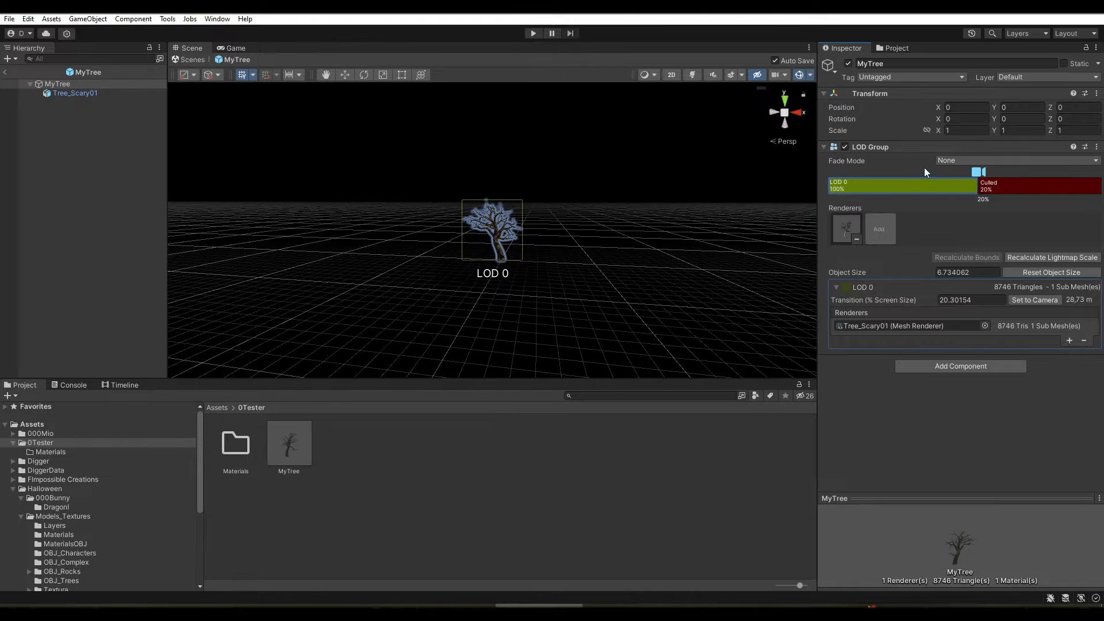
pyautogui.moveTo(978, 171)
pyautogui.mouseDown()
pyautogui.moveTo(917, 178)
pyautogui.moveTo(1003, 186)
pyautogui.moveTo(922, 189)
pyautogui.moveTo(959, 197)
pyautogui.moveTo(922, 198)
pyautogui.mouseUp()
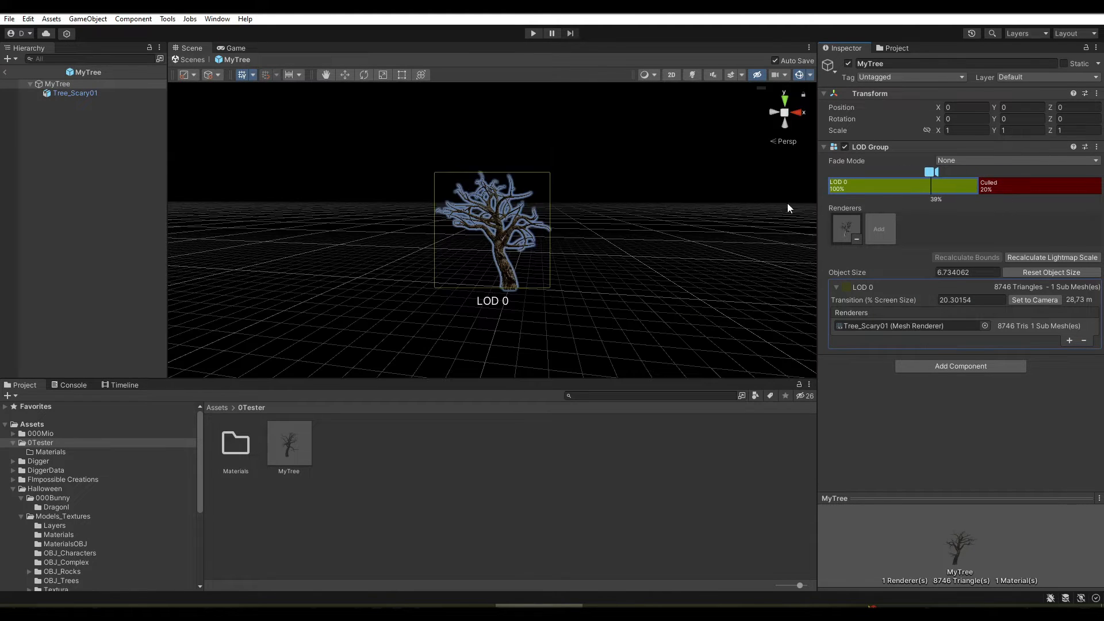
pyautogui.click(5, 72)
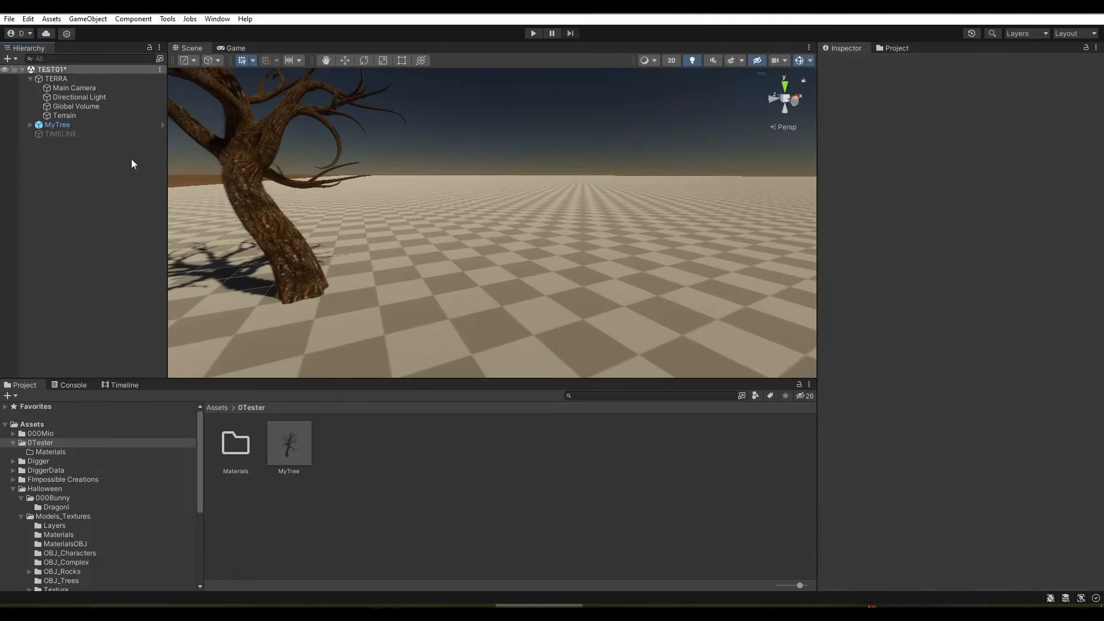
# Step: Paint three single MyTree trees on the terrain beside the placed tree
pyautogui.click(447, 309)
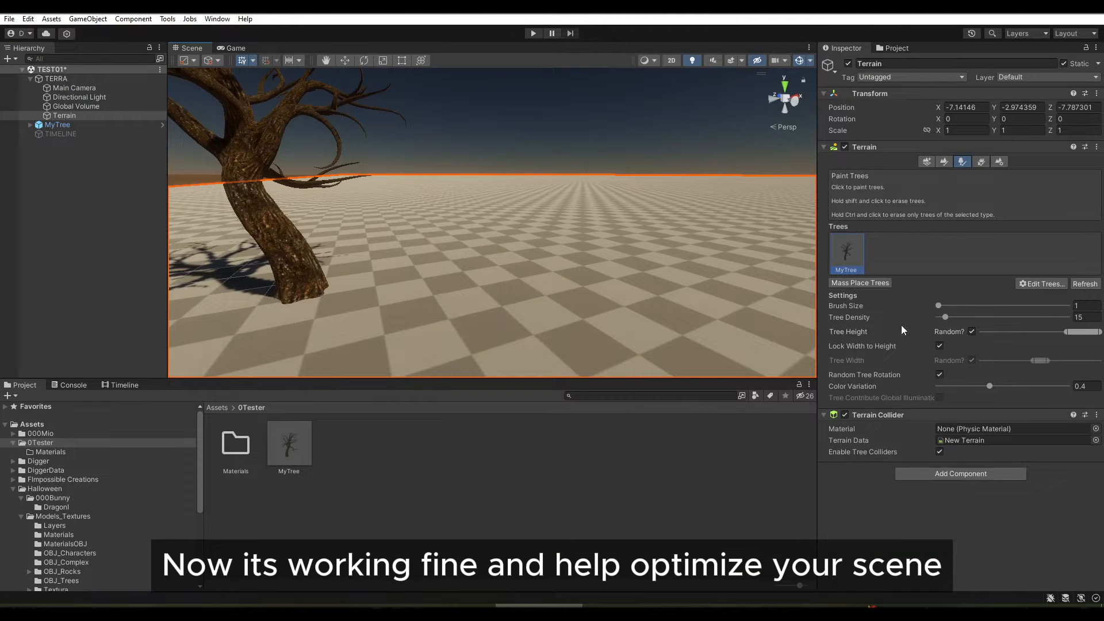
pyautogui.click(549, 248)
pyautogui.click(676, 255)
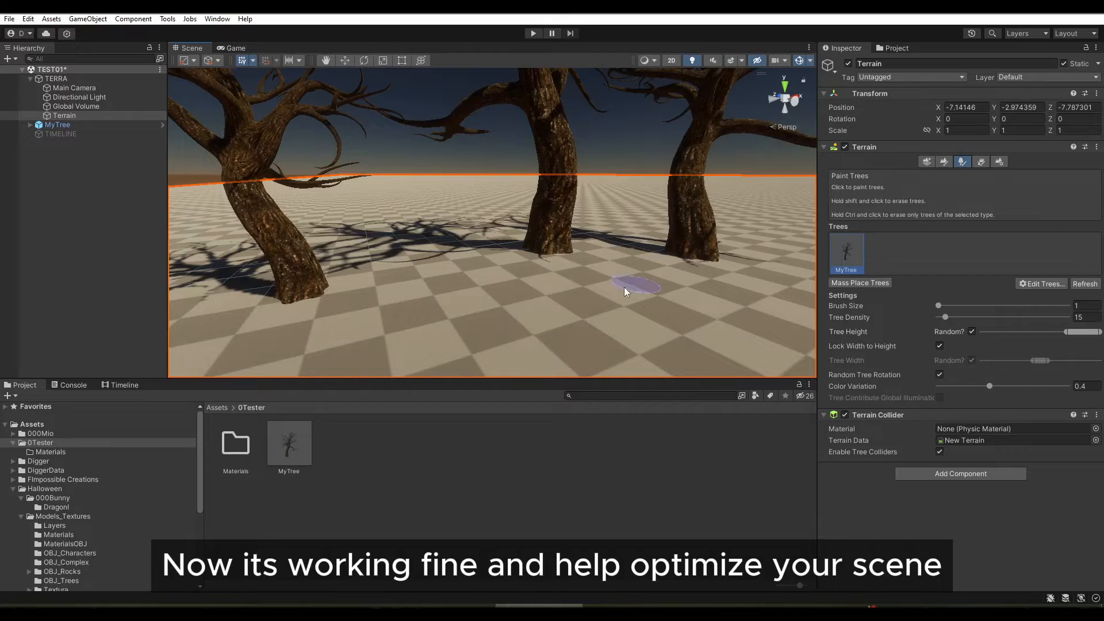
pyautogui.click(585, 301)
# Step: Extend the terrain's random tree height range to its lower limit and paint a few more MyTree trees of varying size
pyautogui.moveTo(630, 303)
pyautogui.mouseDown(button='right')
pyautogui.moveTo(601, 249)
pyautogui.moveTo(587, 249)
pyautogui.moveTo(597, 268)
pyautogui.moveTo(749, 323)
pyautogui.moveTo(812, 320)
pyautogui.mouseUp(button='right')
pyautogui.press('s')
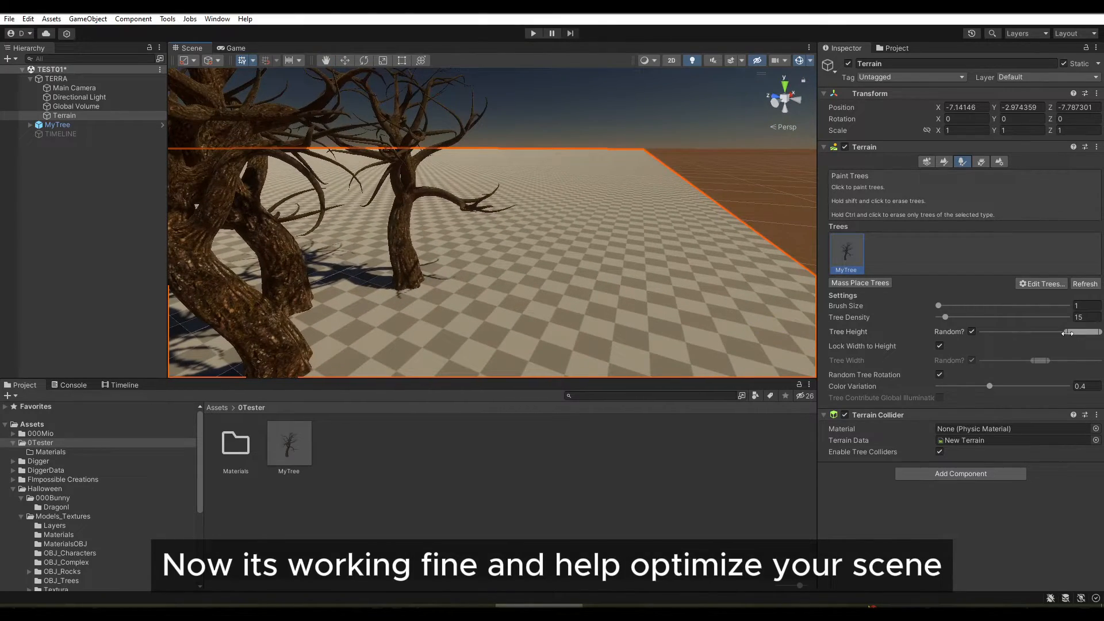
pyautogui.moveTo(1067, 333); pyautogui.dragTo(960, 340)
pyautogui.click(659, 302)
pyautogui.click(493, 310)
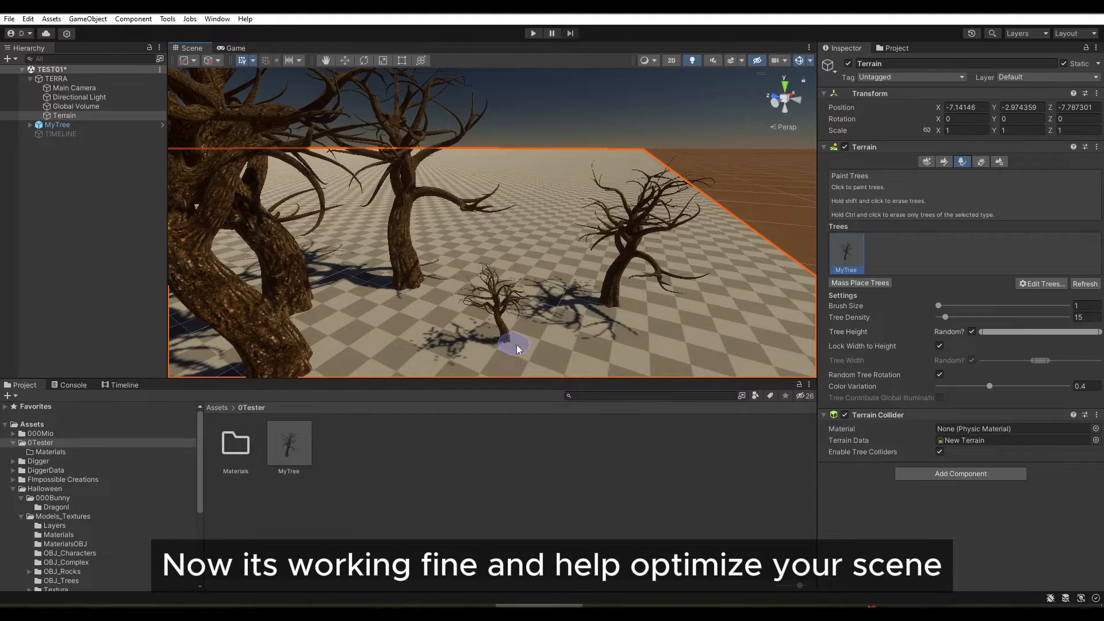
pyautogui.scroll(3, 546, 328)
pyautogui.click(455, 257)
# Step: Set the tree brush size to 40 and erase the painted trees from the terrain
pyautogui.moveTo(645, 341)
pyautogui.mouseDown(button='right')
pyautogui.moveTo(655, 374)
pyautogui.moveTo(596, 356)
pyautogui.mouseUp(button='right')
pyautogui.press('w')
pyautogui.press('s')
pyautogui.press('w')
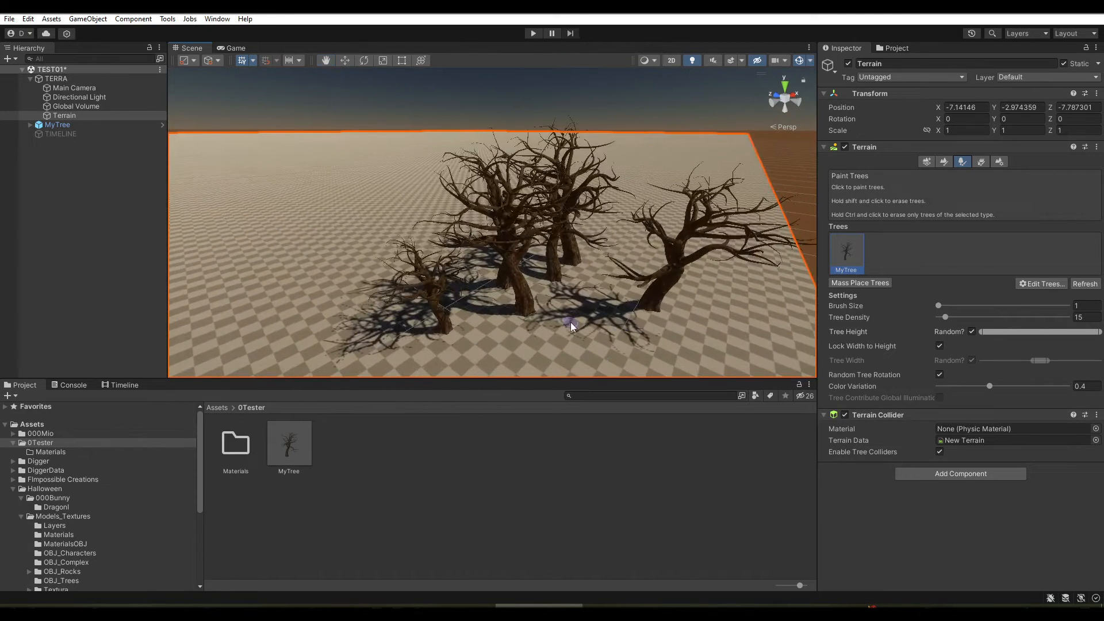
pyautogui.moveTo(976, 309); pyautogui.dragTo(981, 306)
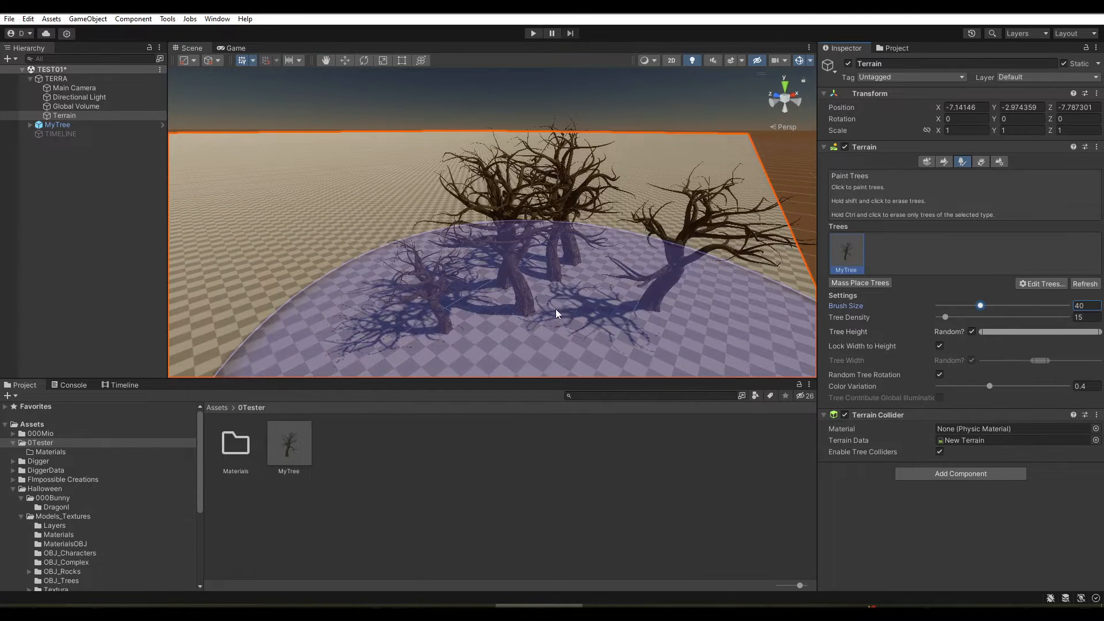
pyautogui.keyDown('shift'); pyautogui.click(555, 290); pyautogui.keyUp('shift')
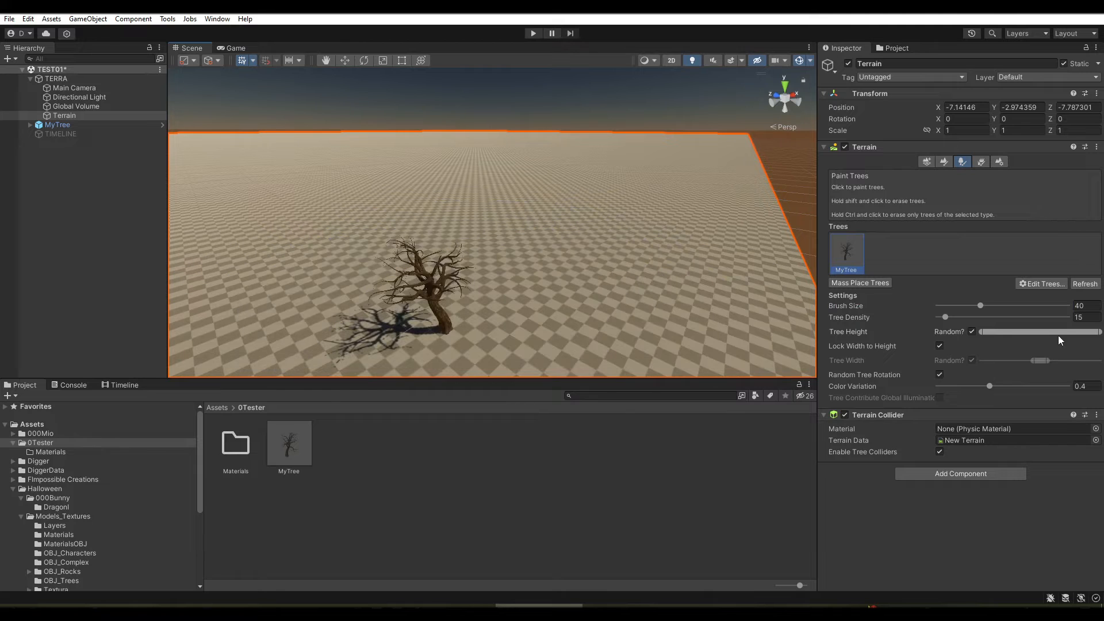
# Step: Raise the lower limit of the random tree height range and paint groups of MyTree trees across the terrain
pyautogui.click(983, 331)
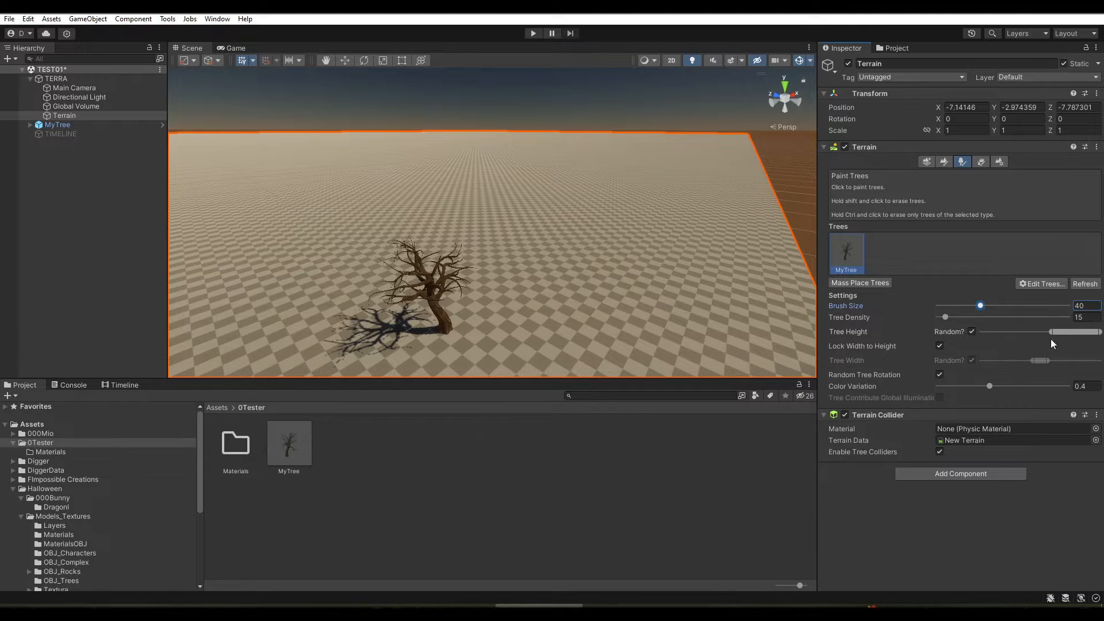
pyautogui.click(309, 216)
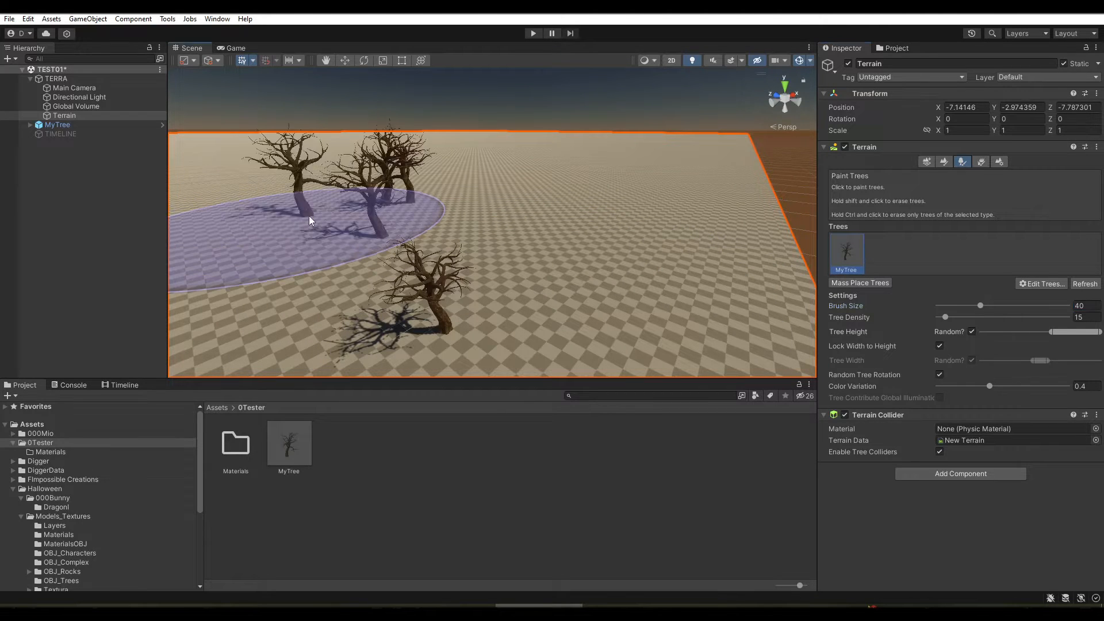
pyautogui.moveTo(309, 216)
pyautogui.mouseDown()
pyautogui.moveTo(592, 206)
pyautogui.moveTo(293, 250)
pyautogui.mouseUp()
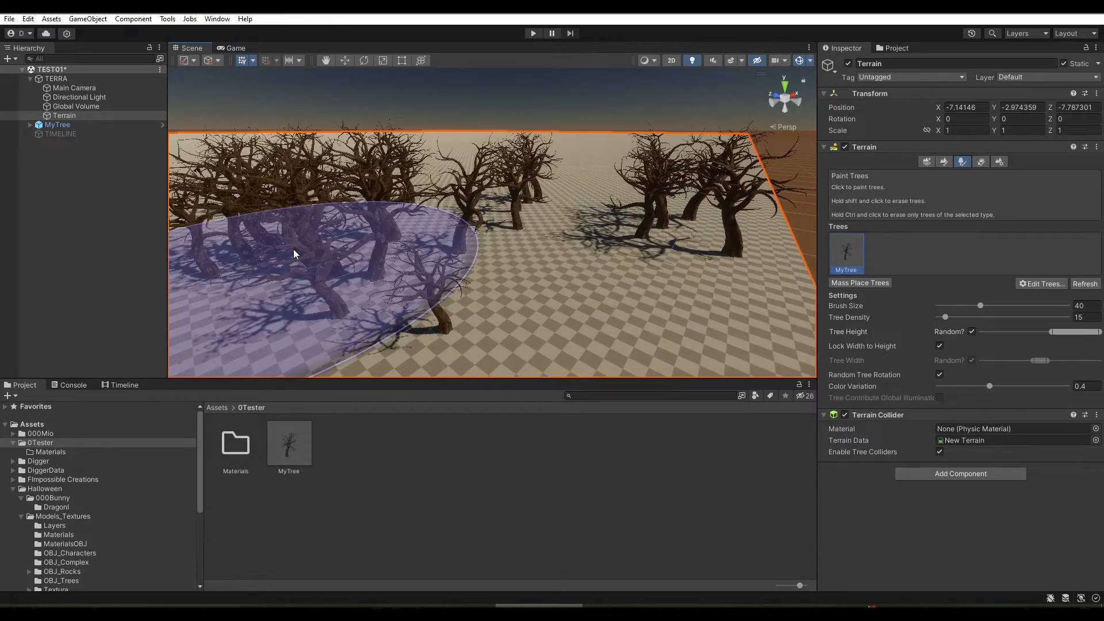
# Step: Add a Rigidbody component to the Main Camera
pyautogui.moveTo(523, 257)
pyautogui.mouseDown(button='right')
pyautogui.moveTo(537, 259)
pyautogui.moveTo(495, 276)
pyautogui.moveTo(294, 262)
pyautogui.moveTo(243, 219)
pyautogui.moveTo(333, 248)
pyautogui.moveTo(322, 247)
pyautogui.mouseUp(button='right')
pyautogui.press('w')
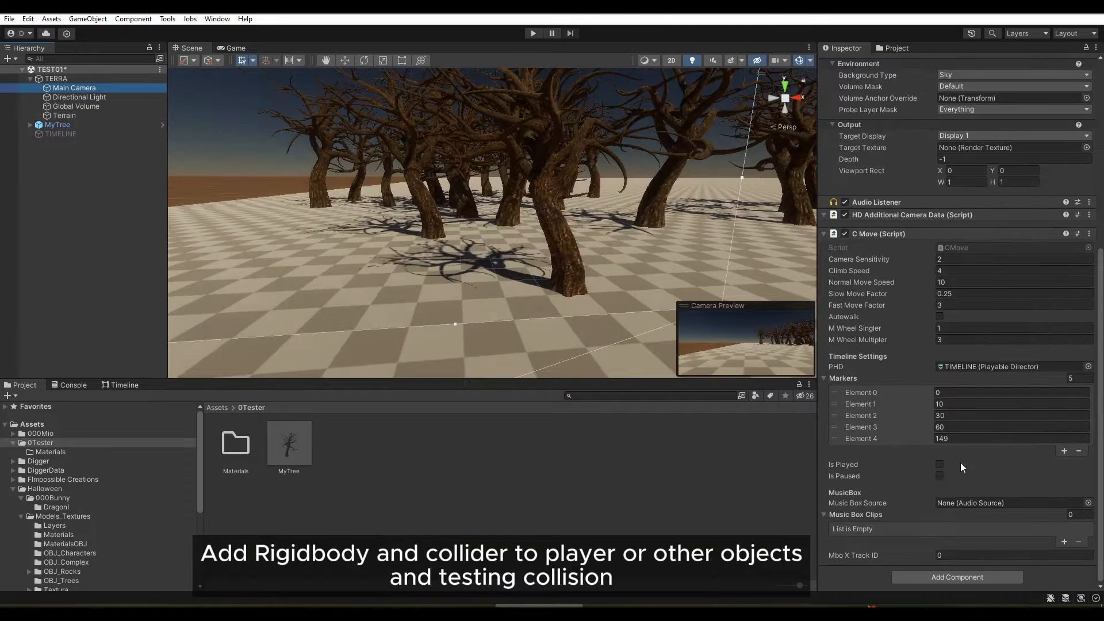
pyautogui.click(964, 578)
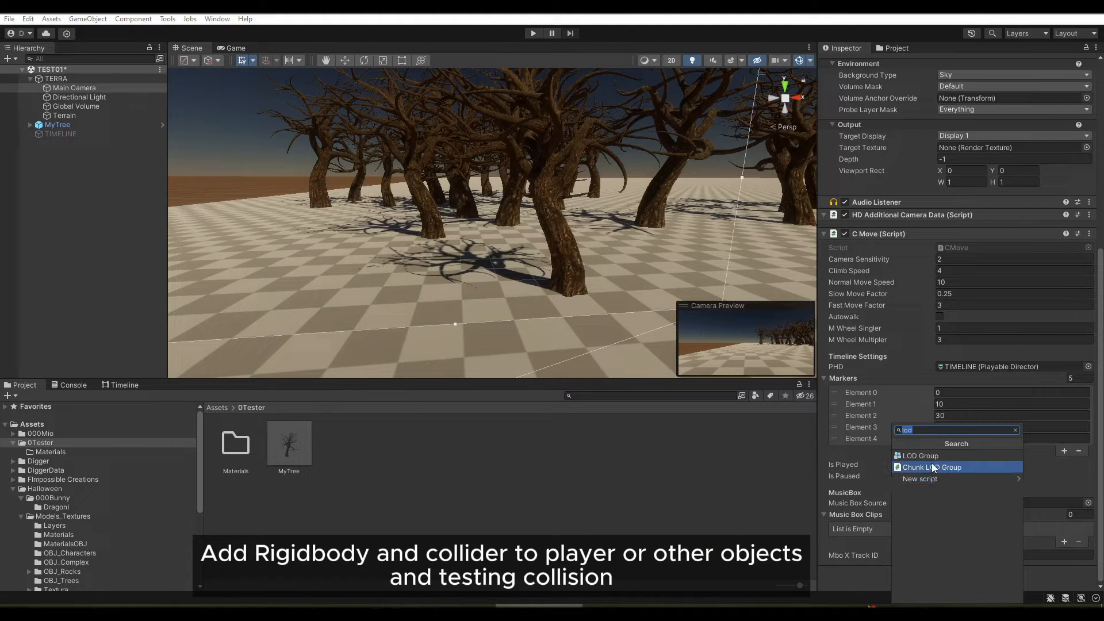
pyautogui.write('rigi')
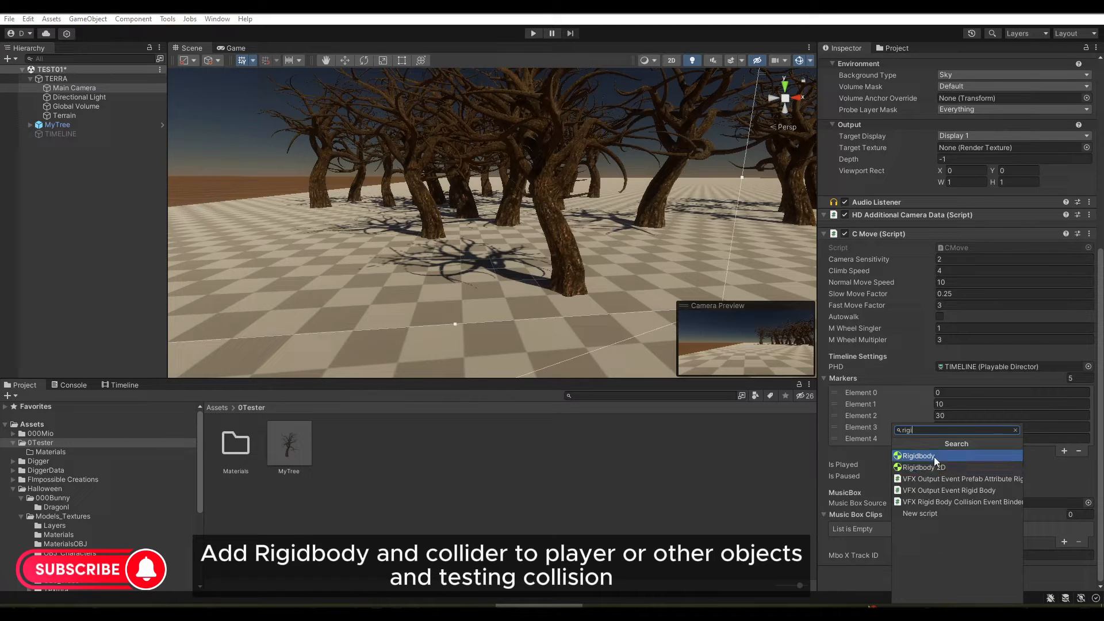
pyautogui.click(934, 456)
# Step: Freeze the Main Camera Rigidbody's rotation on X, Y and Z and add a Box Collider to the camera
pyautogui.moveTo(556, 263); pyautogui.dragTo(290, 311, button='right')
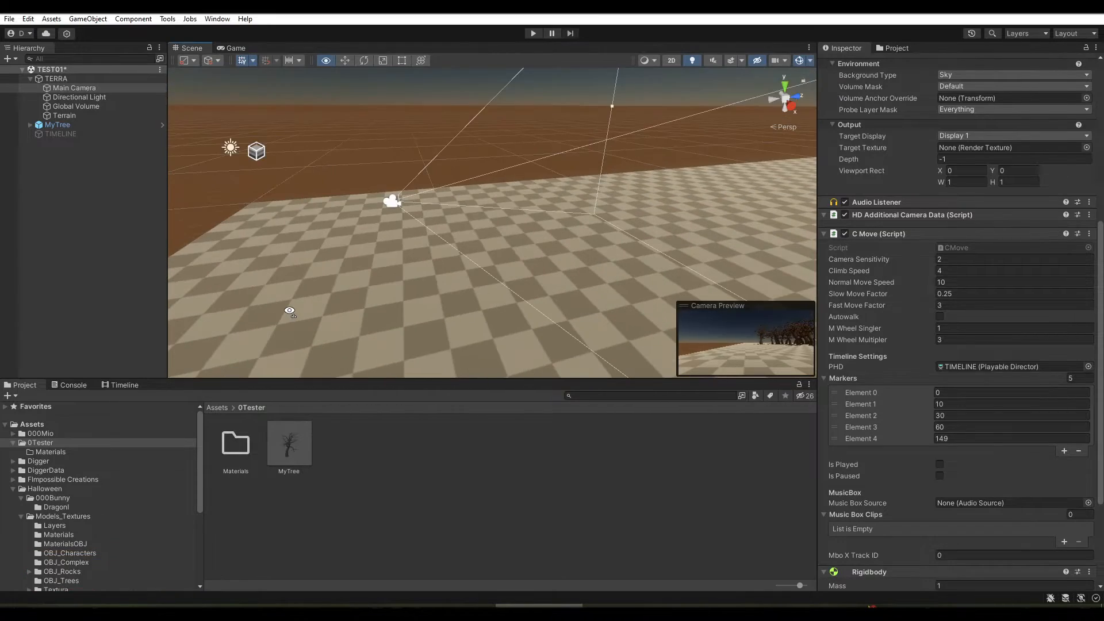
pyautogui.scroll(-5, 940, 453)
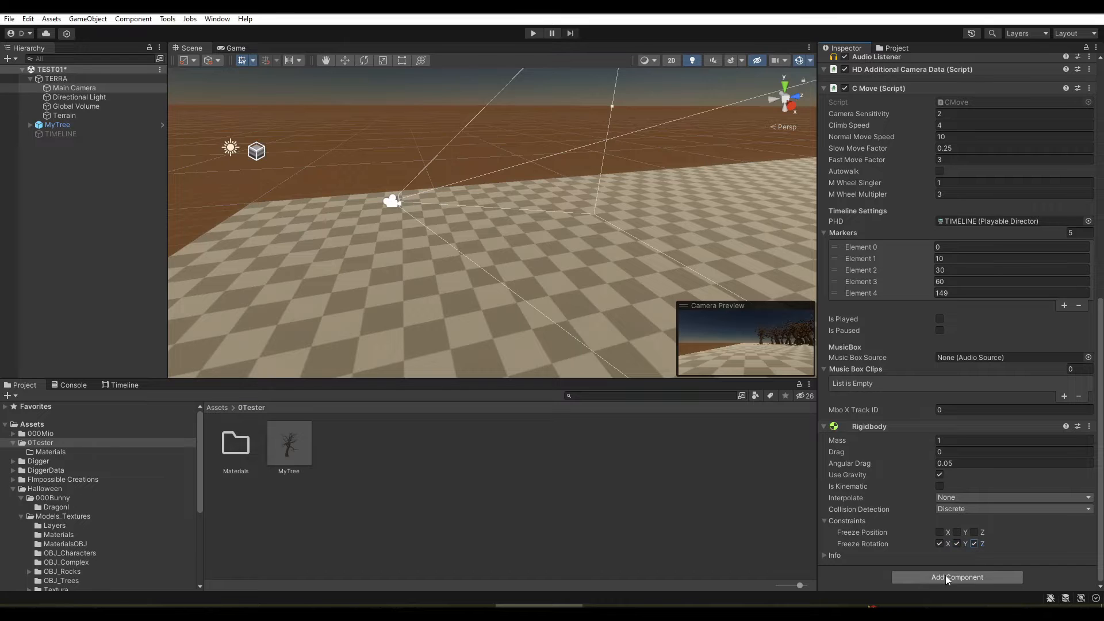
pyautogui.click(944, 576)
pyautogui.write('coll')
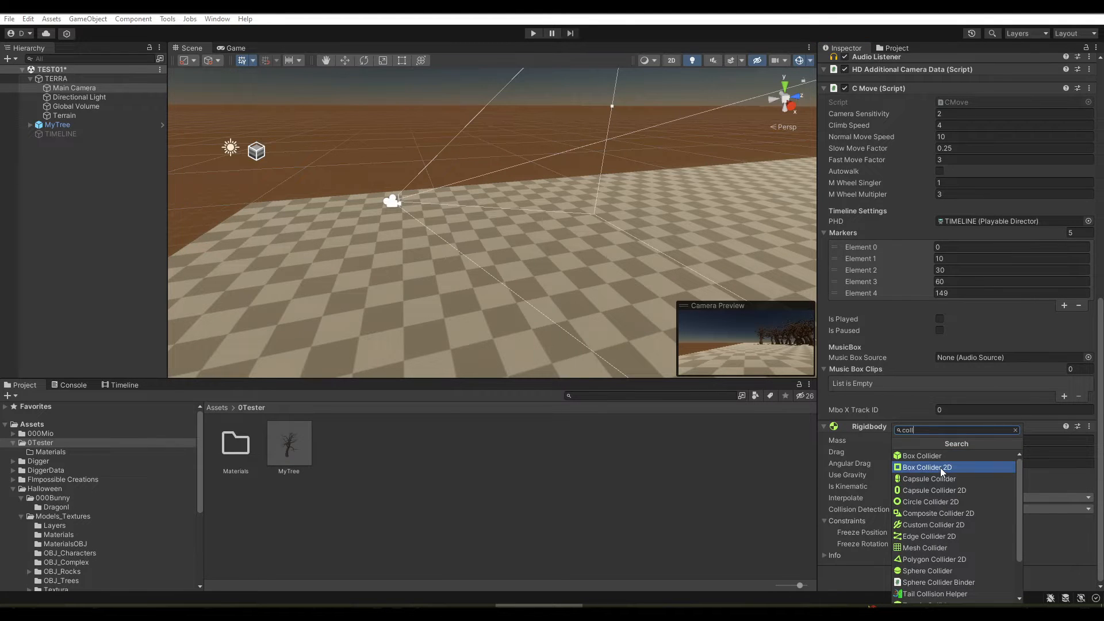
pyautogui.click(913, 456)
pyautogui.moveTo(358, 185); pyautogui.dragTo(581, 138, button='right')
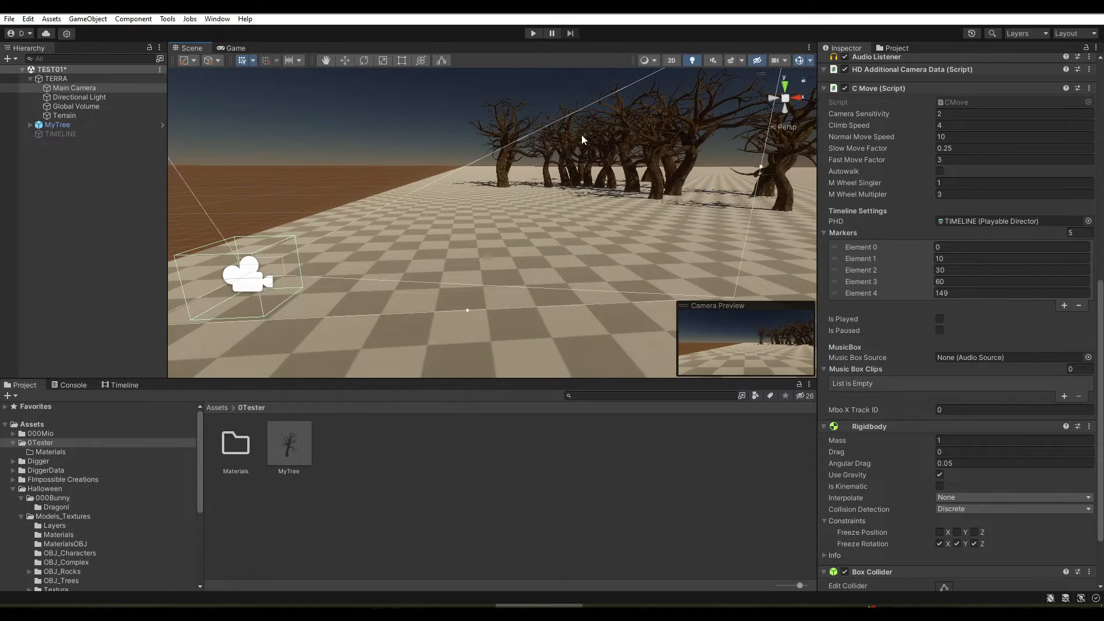
# Step: Run the scene in play mode, move the camera forward through the painted trees to test collision, and stop playing
pyautogui.click(535, 34)
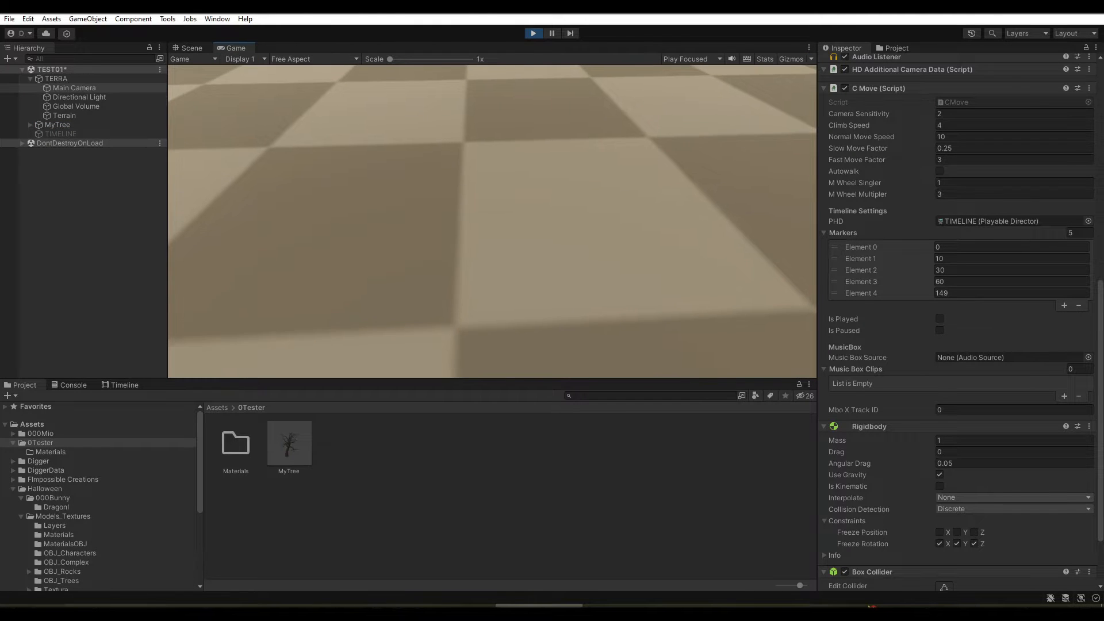
pyautogui.press('w')
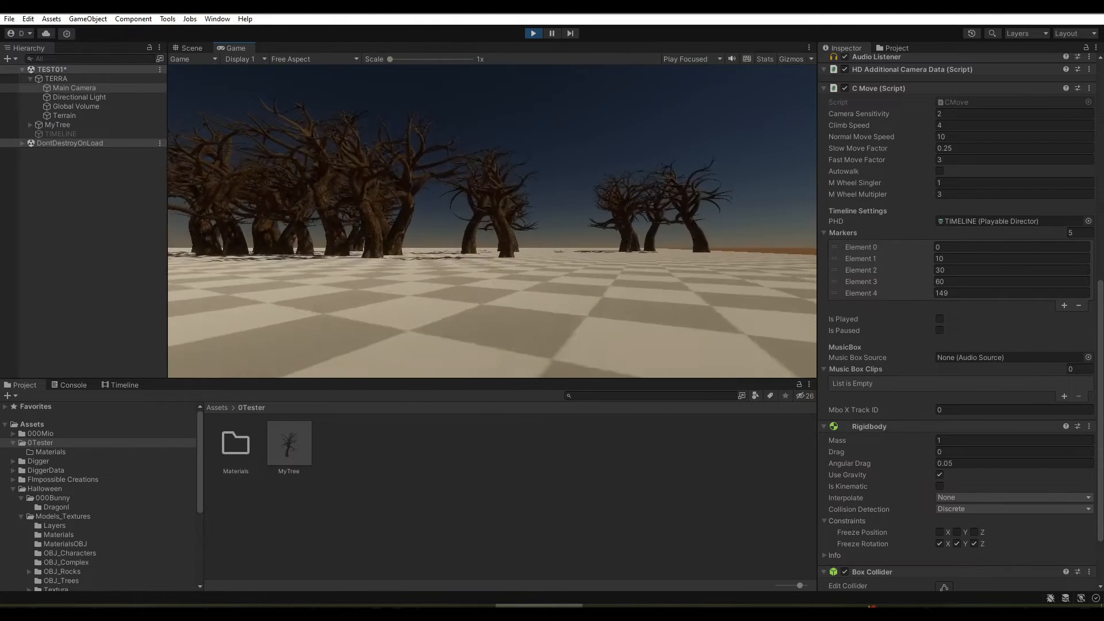
pyautogui.press('w')
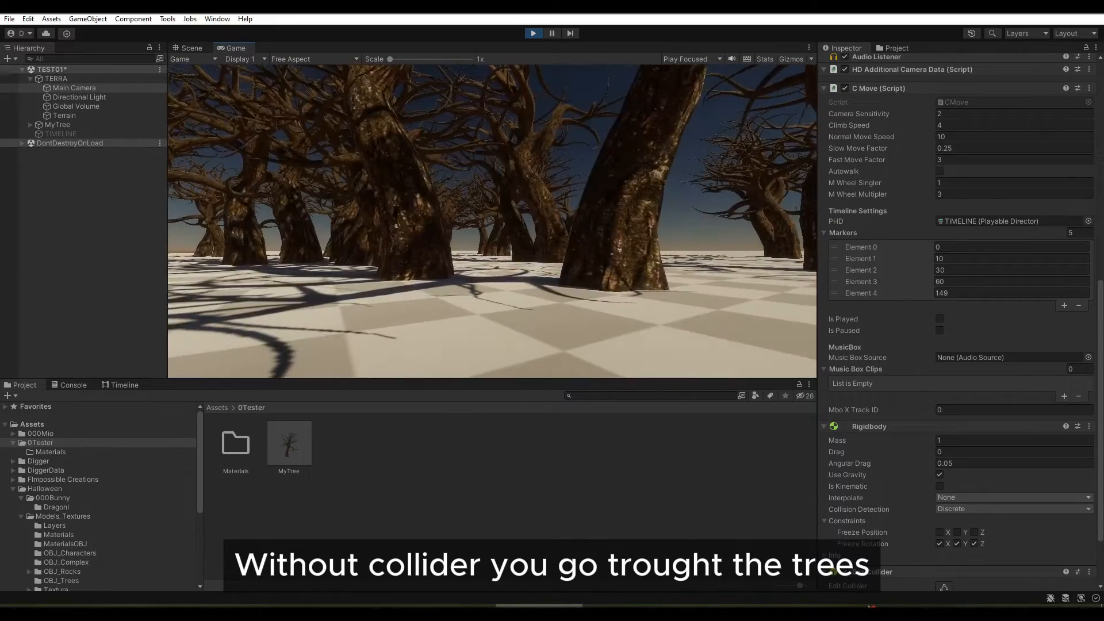
pyautogui.press('w')
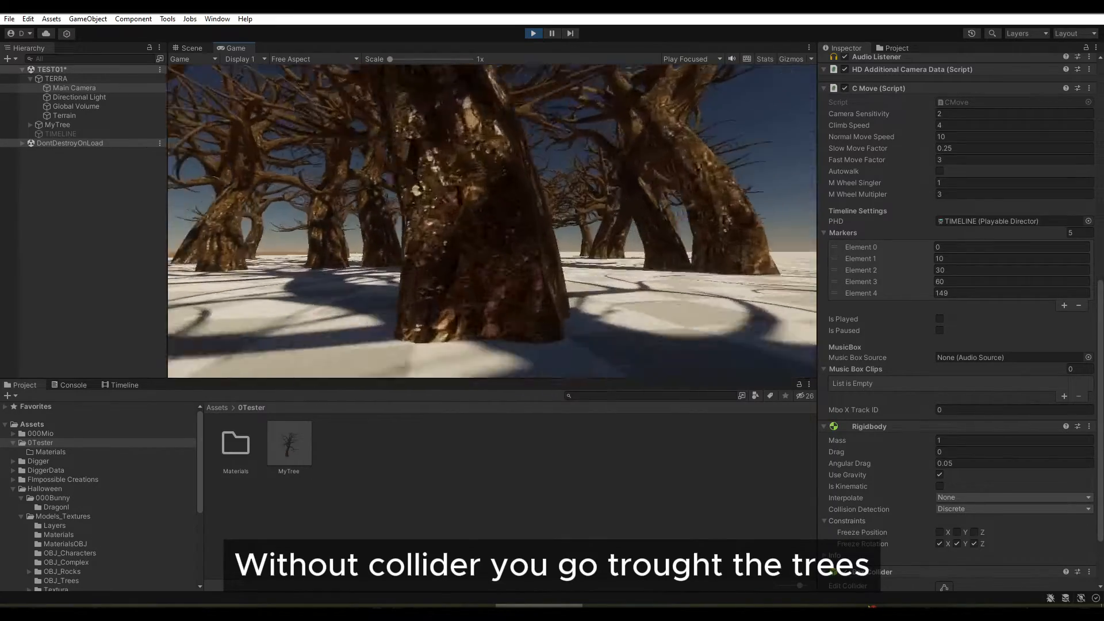
pyautogui.press('w')
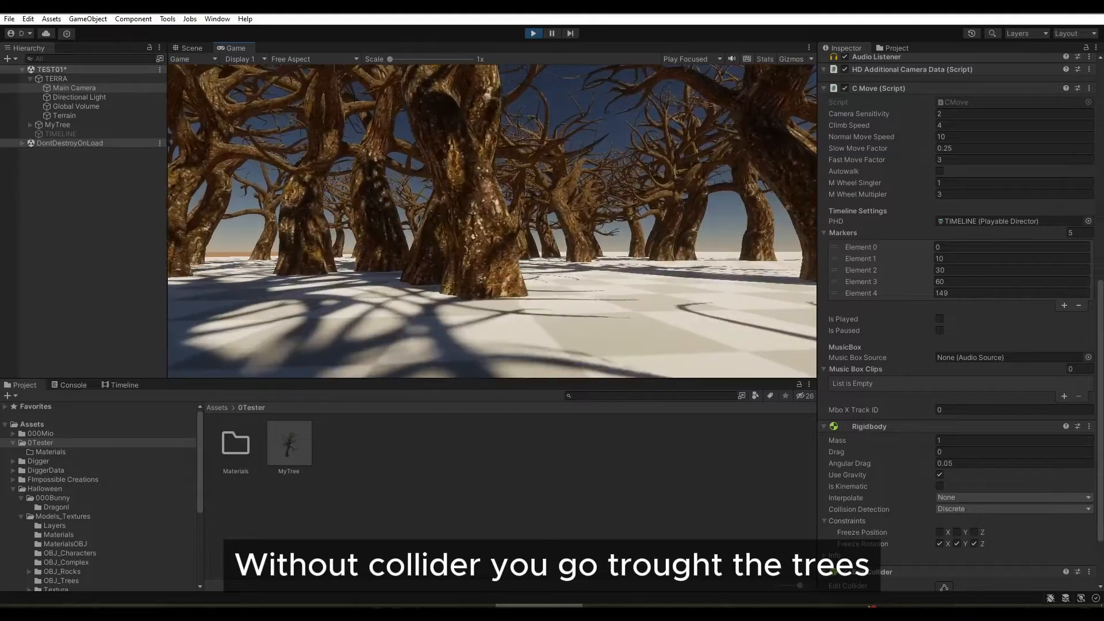
pyautogui.press('w')
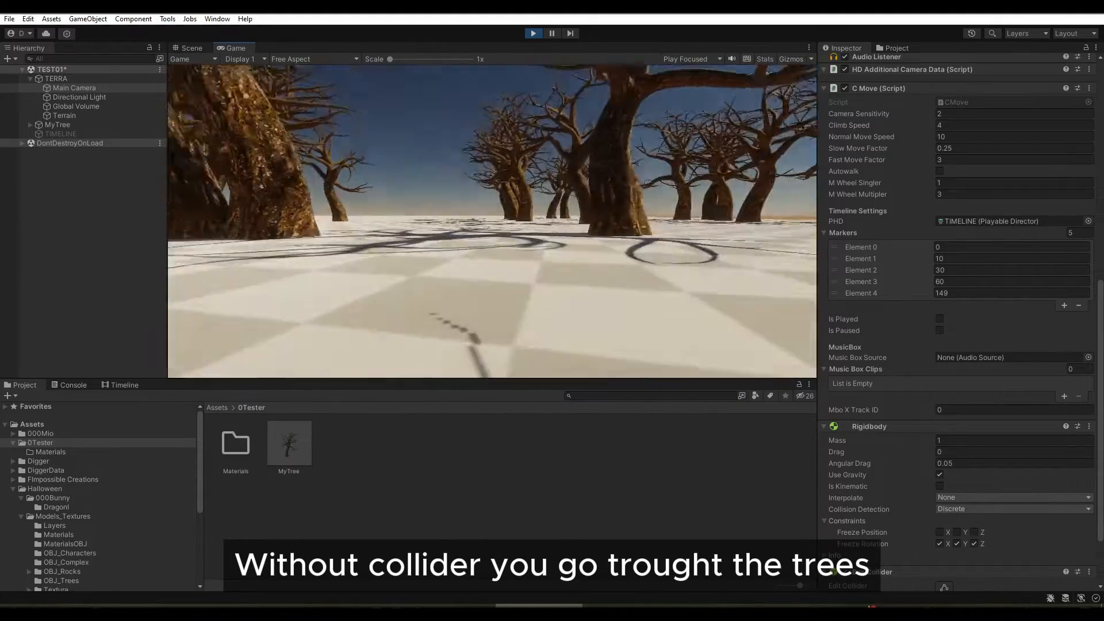
pyautogui.press('w')
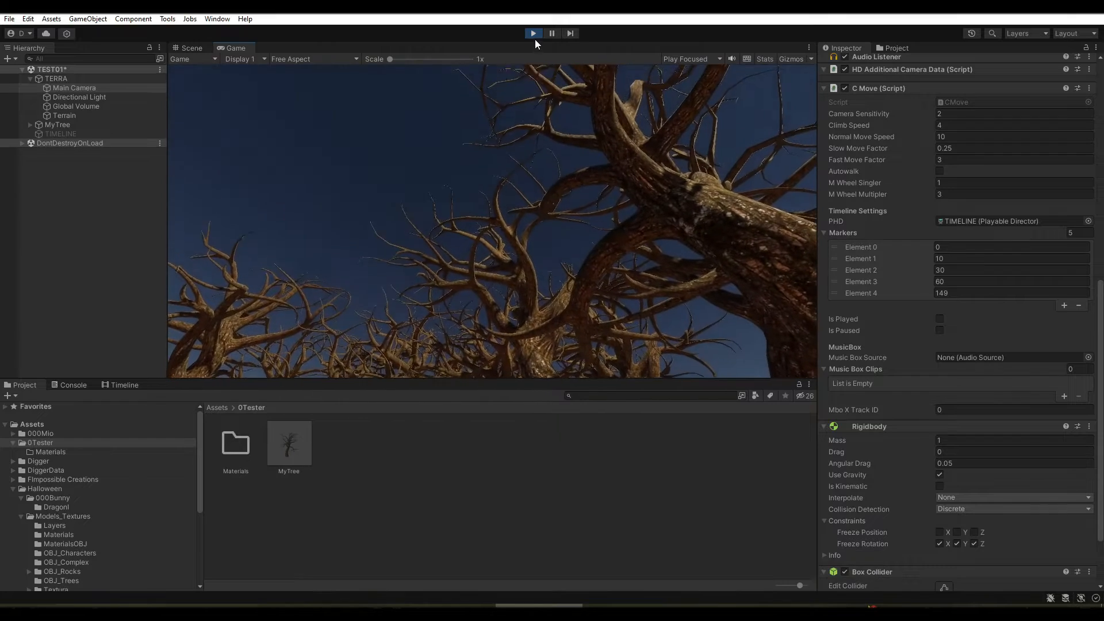
pyautogui.click(533, 33)
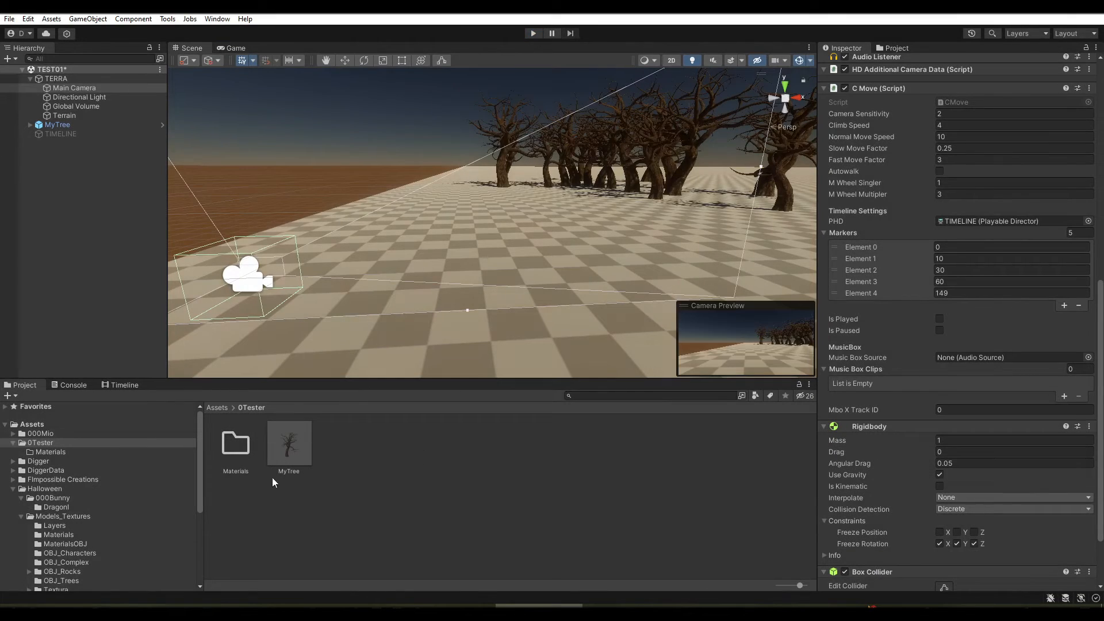
# Step: Place another MyTree prefab instance on the terrain near the camera and open the MyTree prefab for editing
pyautogui.moveTo(508, 339); pyautogui.dragTo(543, 339, button='right')
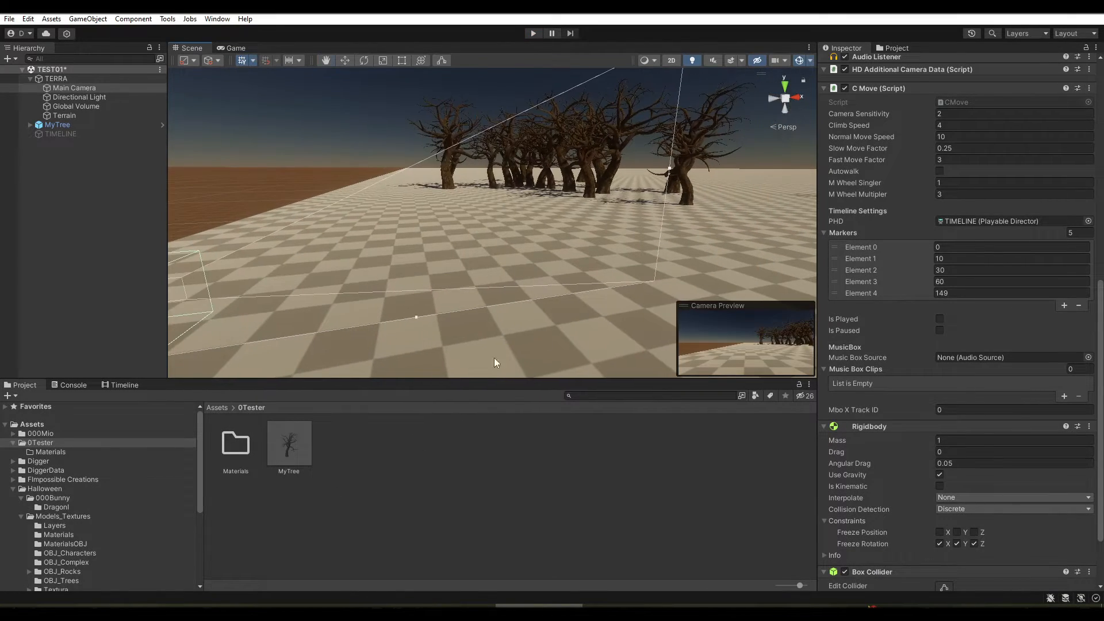
pyautogui.moveTo(288, 461); pyautogui.dragTo(412, 271)
pyautogui.doubleClick(294, 442)
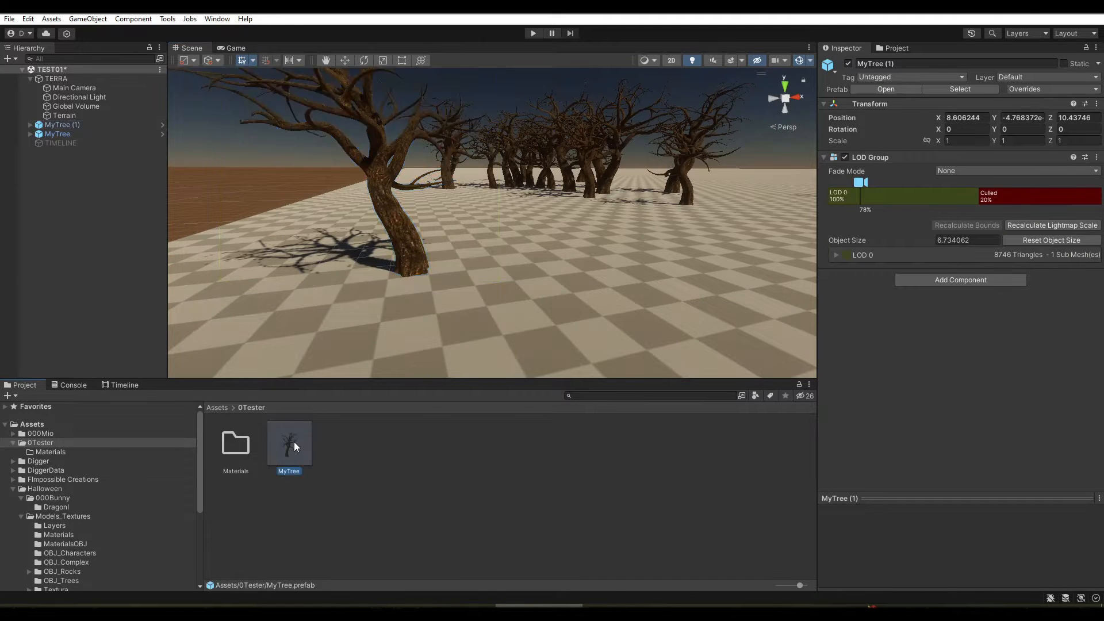
pyautogui.scroll(10, 299, 278)
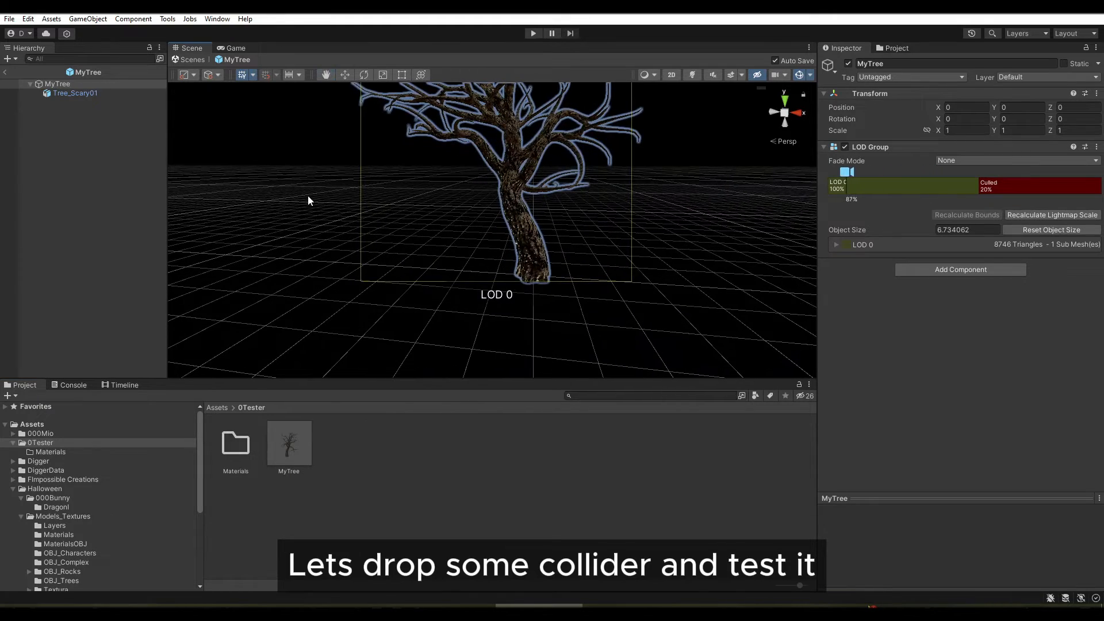
# Step: Add a Capsule Collider to the root MyTree object of the prefab
pyautogui.click(937, 269)
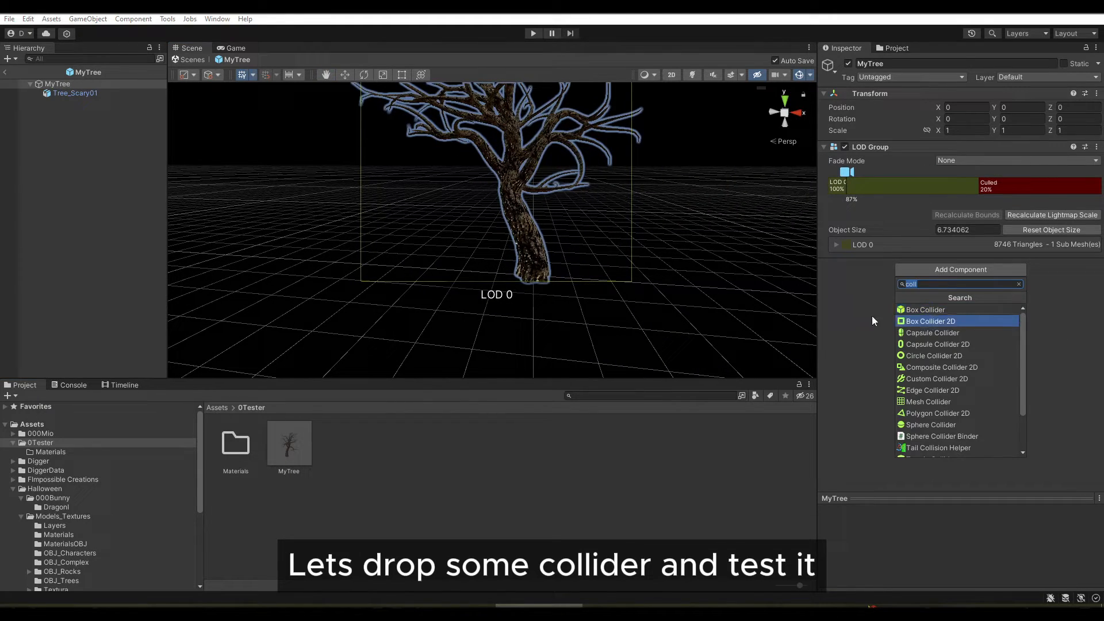
pyautogui.click(940, 332)
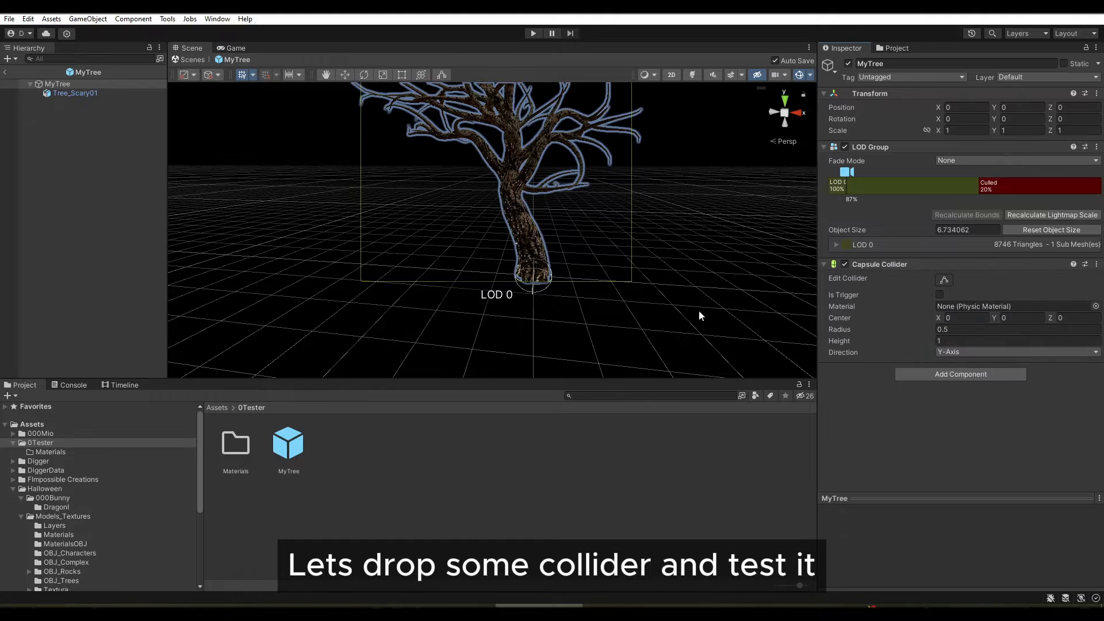
pyautogui.keyDown('alt'); pyautogui.scroll(2, 666, 305); pyautogui.keyUp('alt')
pyautogui.keyDown('alt'); pyautogui.scroll(2, 666, 304); pyautogui.keyUp('alt')
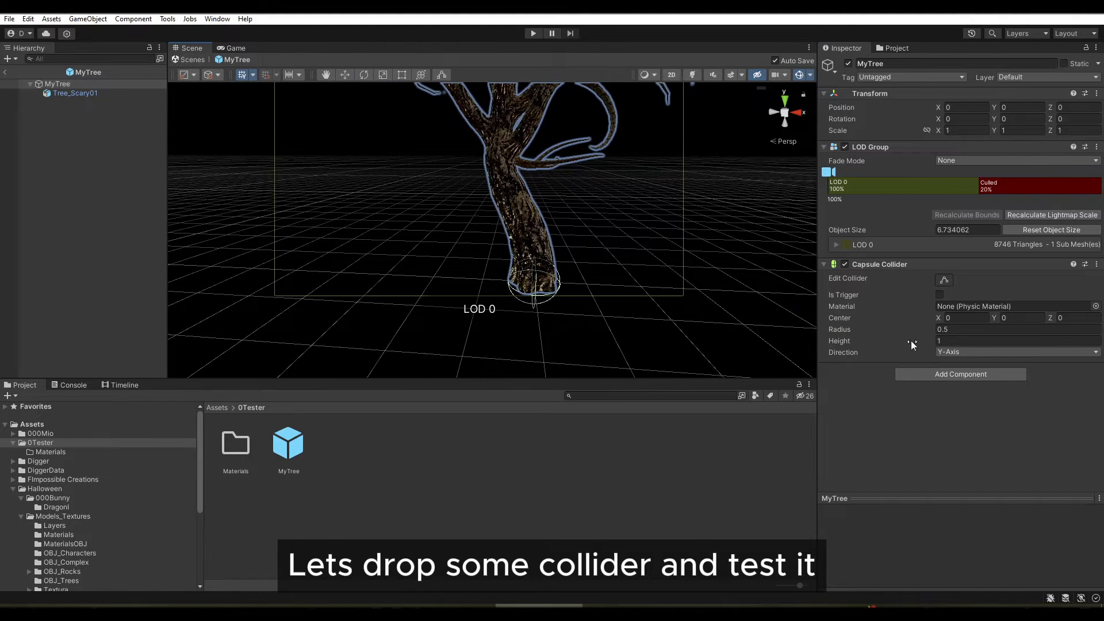
# Step: Fit the MyTree Capsule Collider to the trunk with height 4.49, radius 0.57 and center Y 1.7
pyautogui.moveTo(911, 340); pyautogui.dragTo(1028, 325)
pyautogui.moveTo(785, 300); pyautogui.dragTo(482, 238, button='right')
pyautogui.press('s')
pyautogui.press('a')
pyautogui.press('w')
pyautogui.press('d')
pyautogui.press('s')
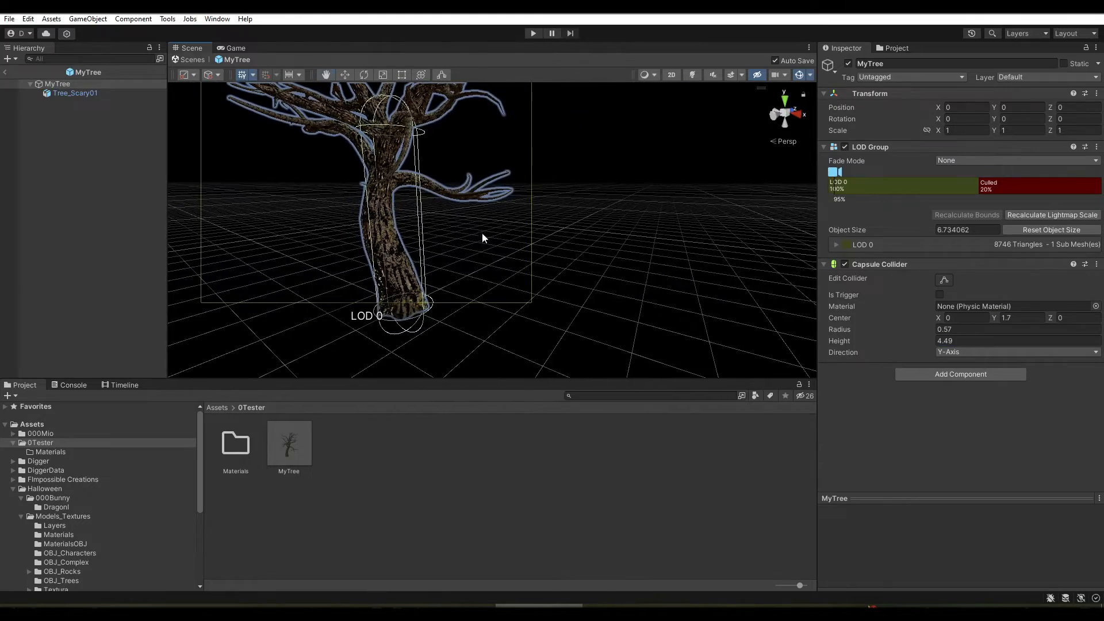
# Step: Return to the scene, test the camera's collision with the MyTree trees in play mode, and stop playing
pyautogui.click(5, 73)
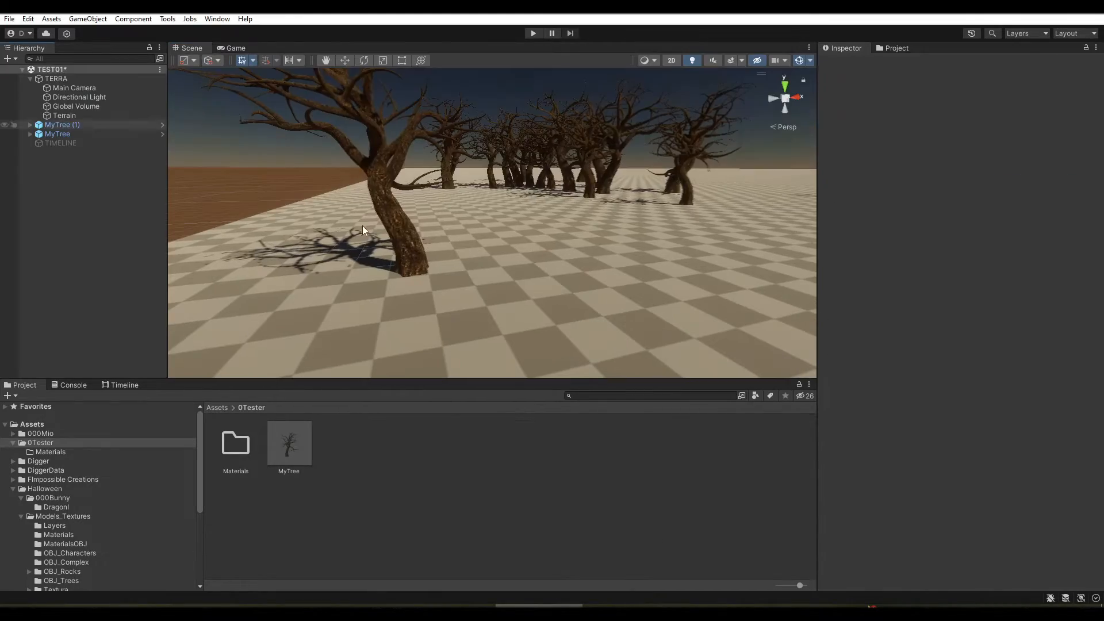
pyautogui.click(533, 33)
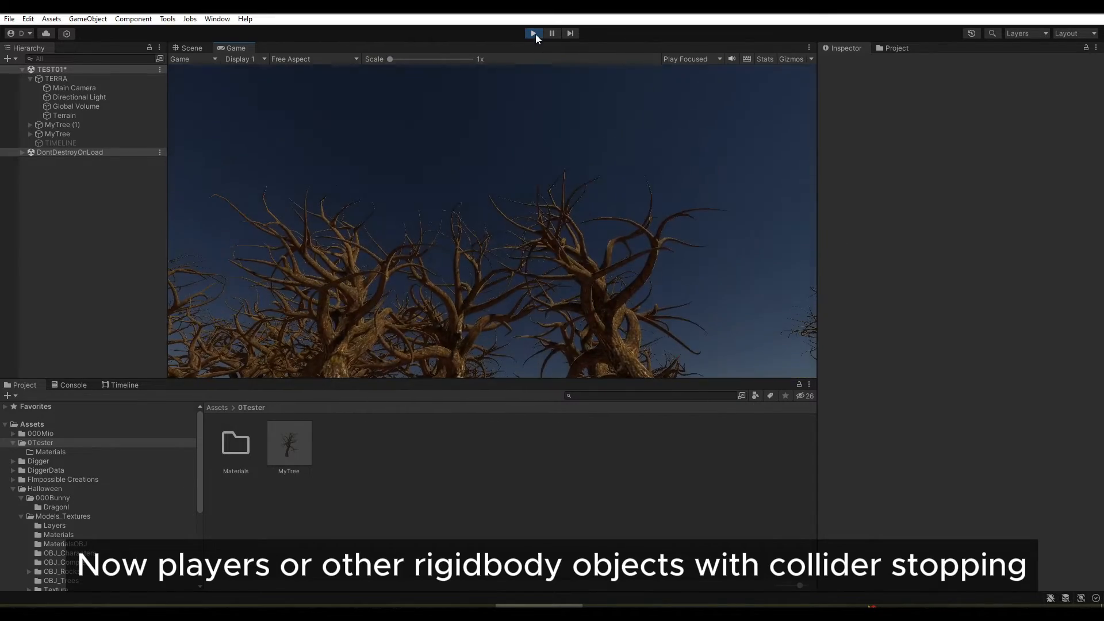
pyautogui.click(534, 34)
pyautogui.moveTo(567, 276); pyautogui.dragTo(513, 279, button='right')
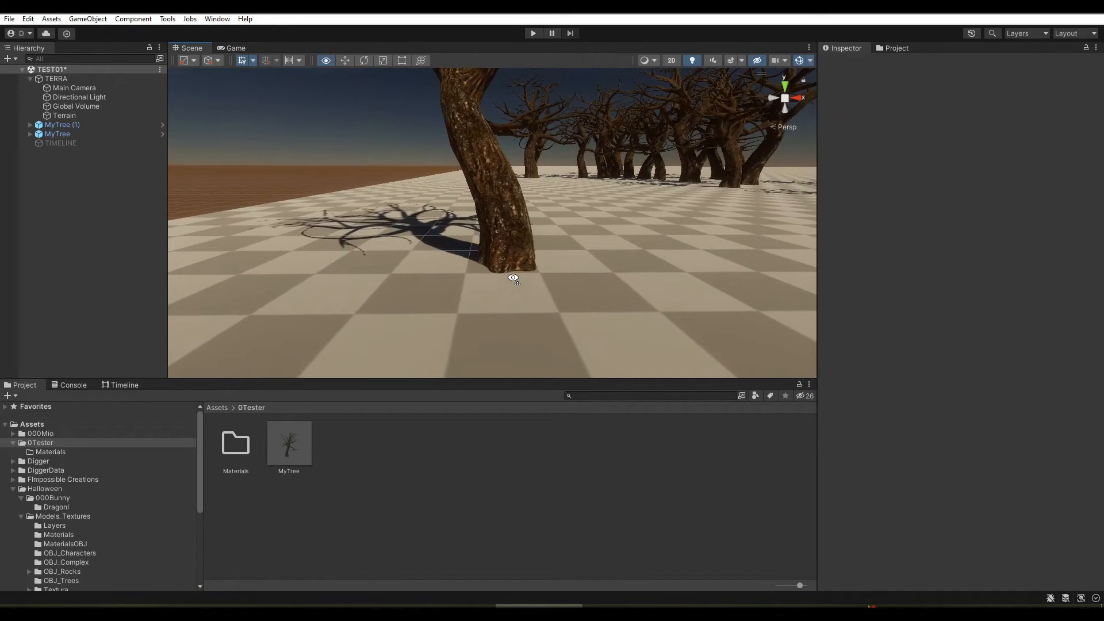
# Step: Reopen the MyTree prefab and remove the Capsule Collider from its root object
pyautogui.doubleClick(298, 443)
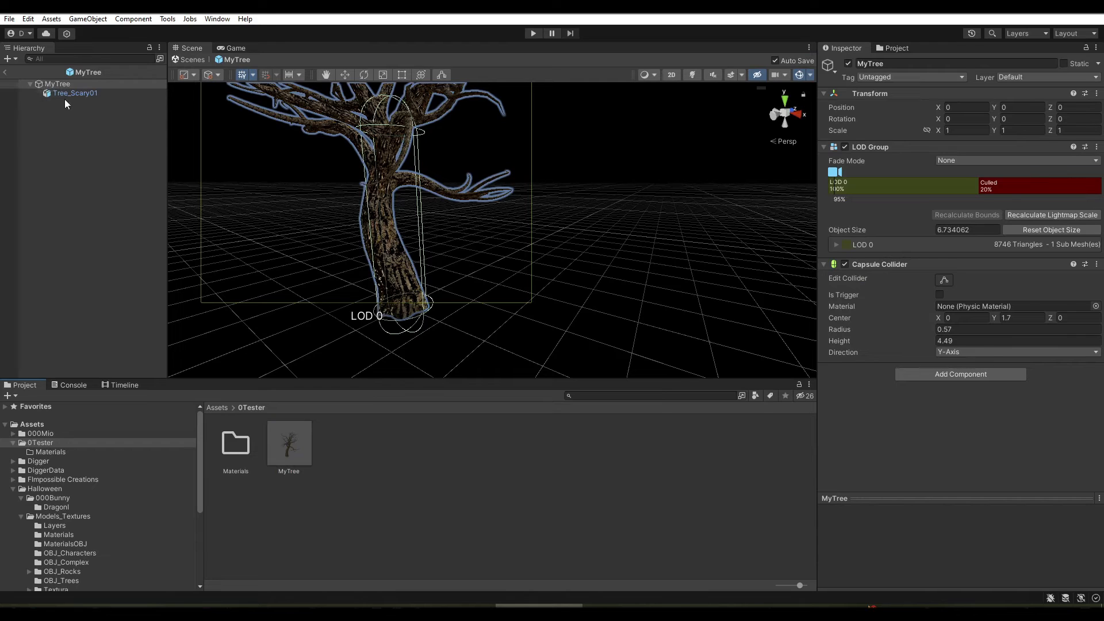
pyautogui.click(68, 84)
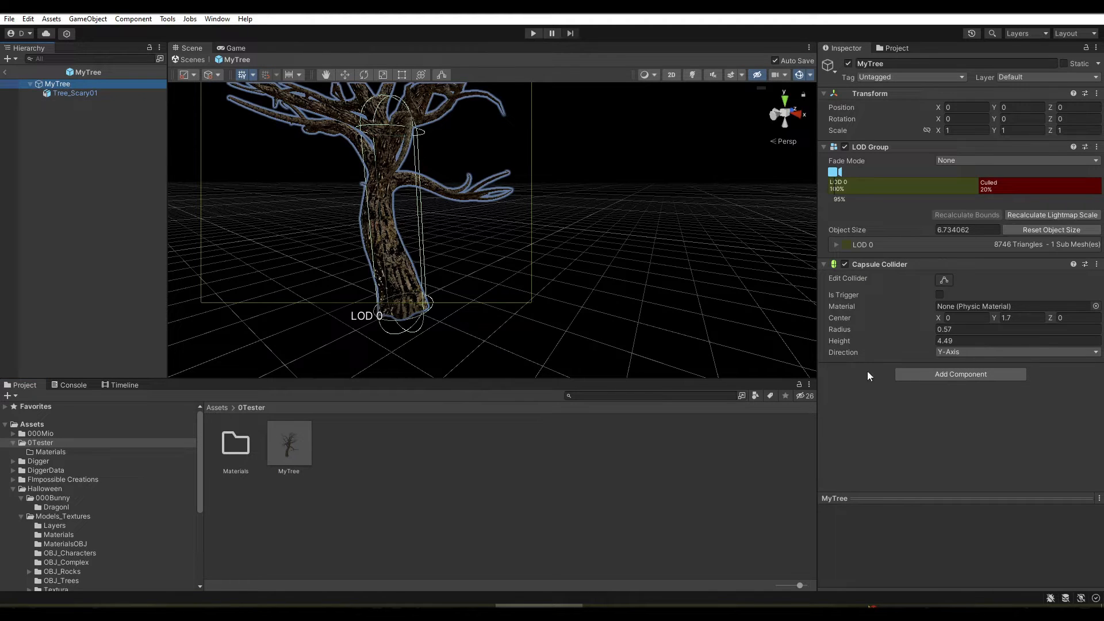
pyautogui.click(1097, 264)
pyautogui.click(996, 294)
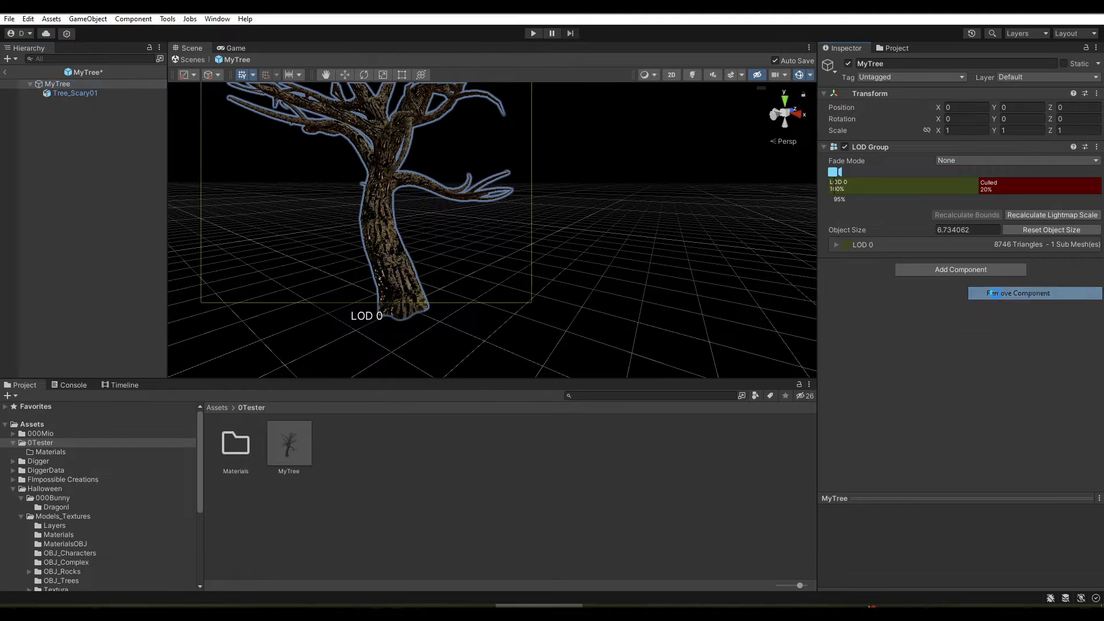
# Step: Add a Capsule Collider to the Tree_Scary01 child object of the prefab
pyautogui.click(69, 93)
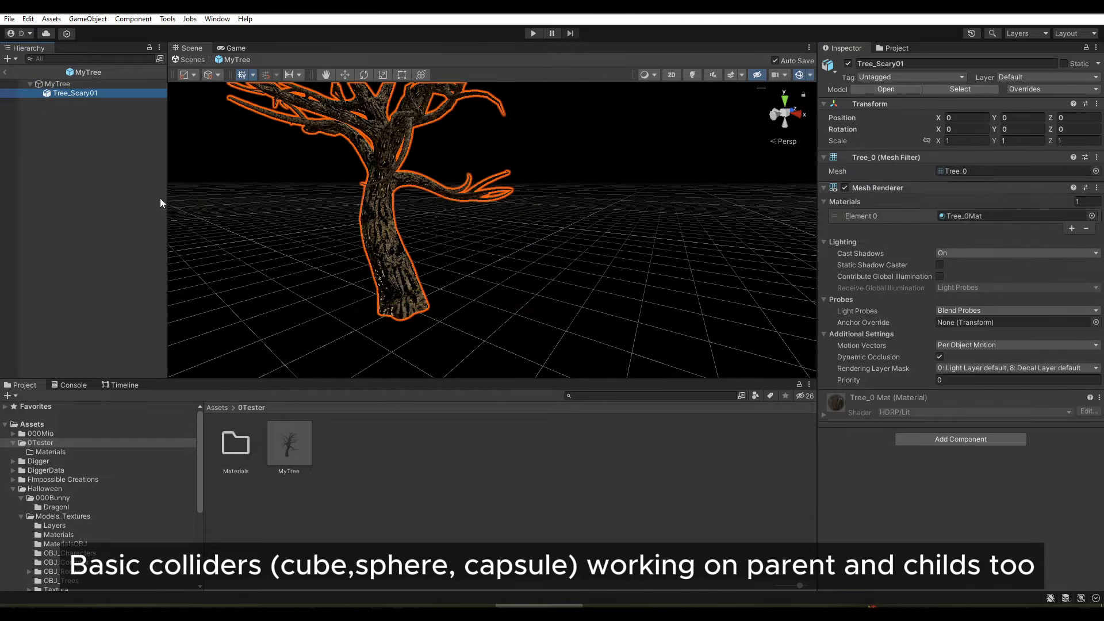
pyautogui.click(919, 439)
pyautogui.click(902, 472)
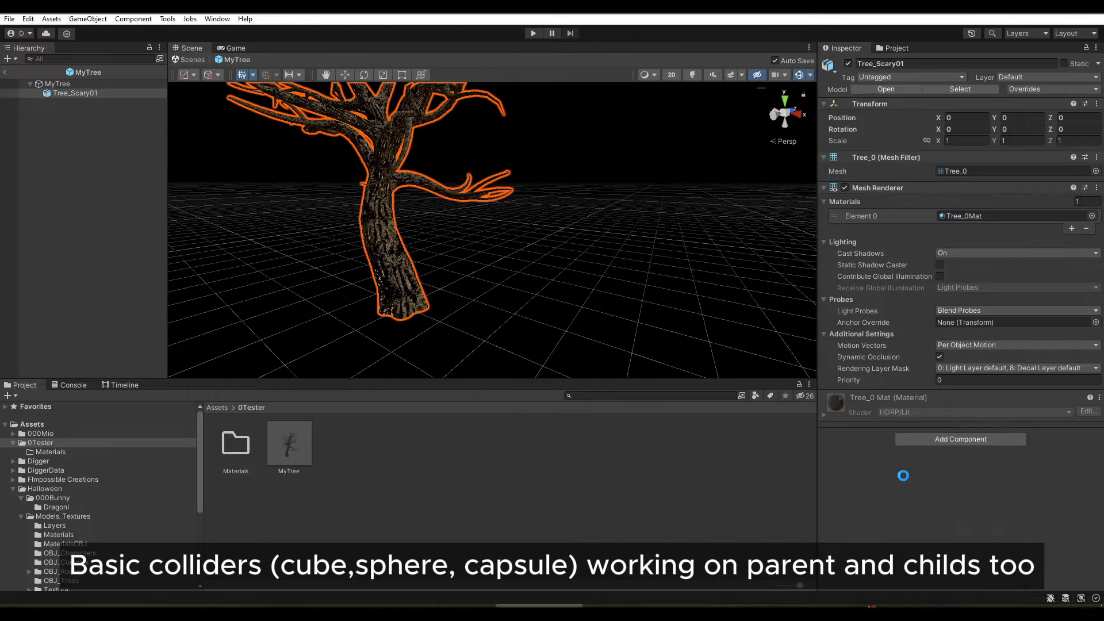
pyautogui.moveTo(688, 323); pyautogui.dragTo(497, 282, button='right')
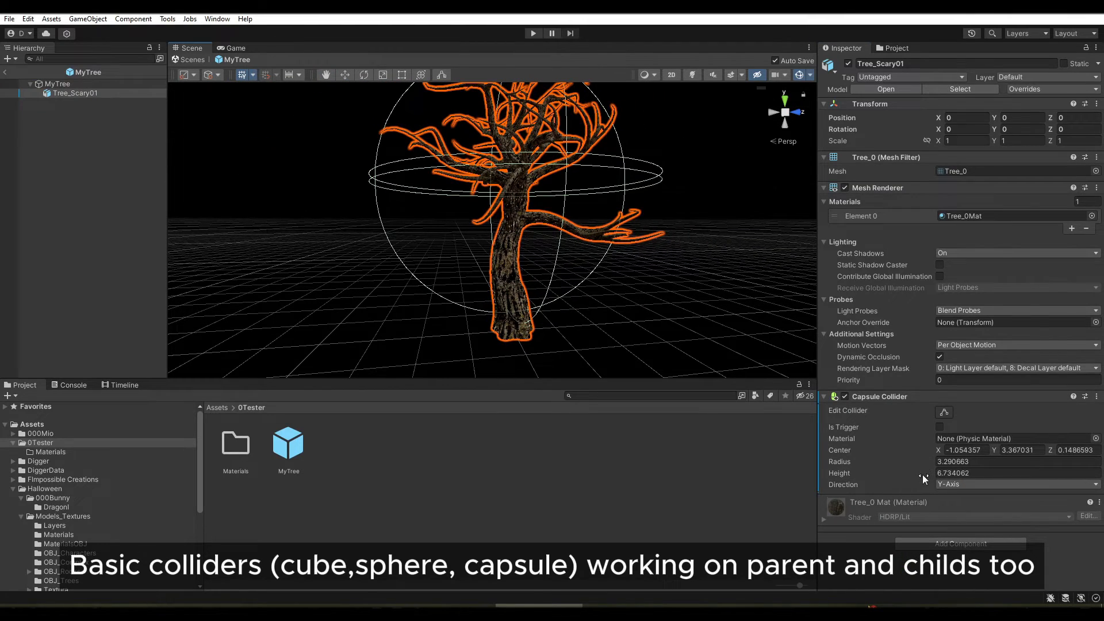
# Step: Set the Tree_Scary01 Capsule Collider's height to 9.96 and radius to 1.06, and check its position around the trunk
pyautogui.moveTo(931, 474); pyautogui.dragTo(992, 481)
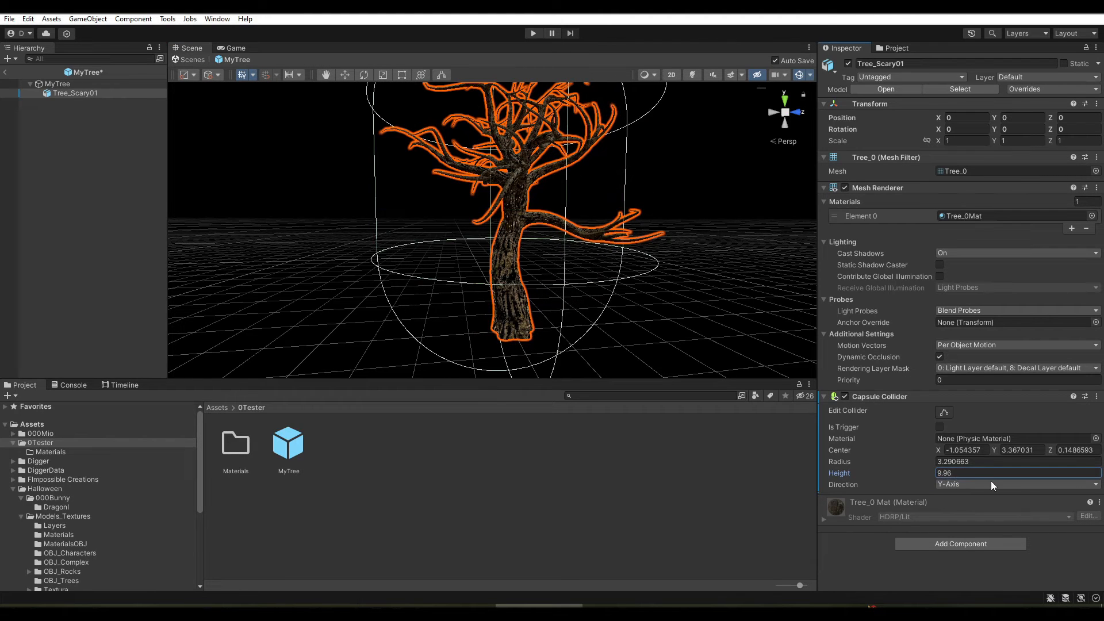
pyautogui.moveTo(931, 461); pyautogui.dragTo(914, 462)
pyautogui.moveTo(592, 344)
pyautogui.mouseDown(button='right')
pyautogui.moveTo(589, 326)
pyautogui.moveTo(585, 347)
pyautogui.mouseUp(button='right')
pyautogui.click(57, 84)
pyautogui.moveTo(581, 287); pyautogui.dragTo(249, 347, button='right')
pyautogui.press('s')
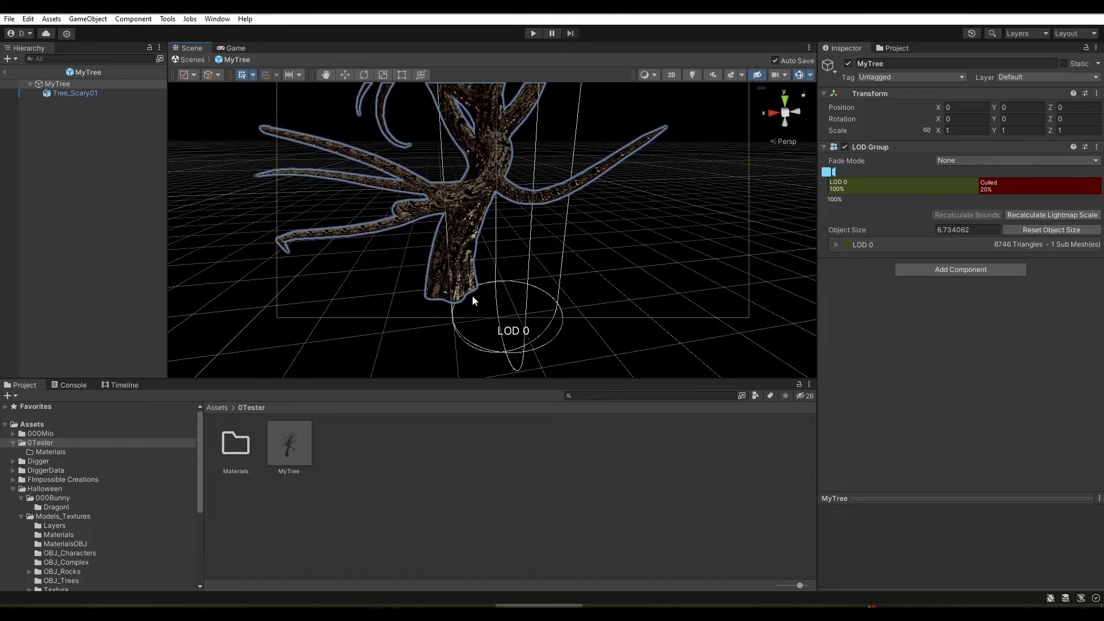
# Step: Shift the Tree_Scary01 Capsule Collider's center X to -0.07 and reduce its radius to 0.76 to match the trunk
pyautogui.click(69, 92)
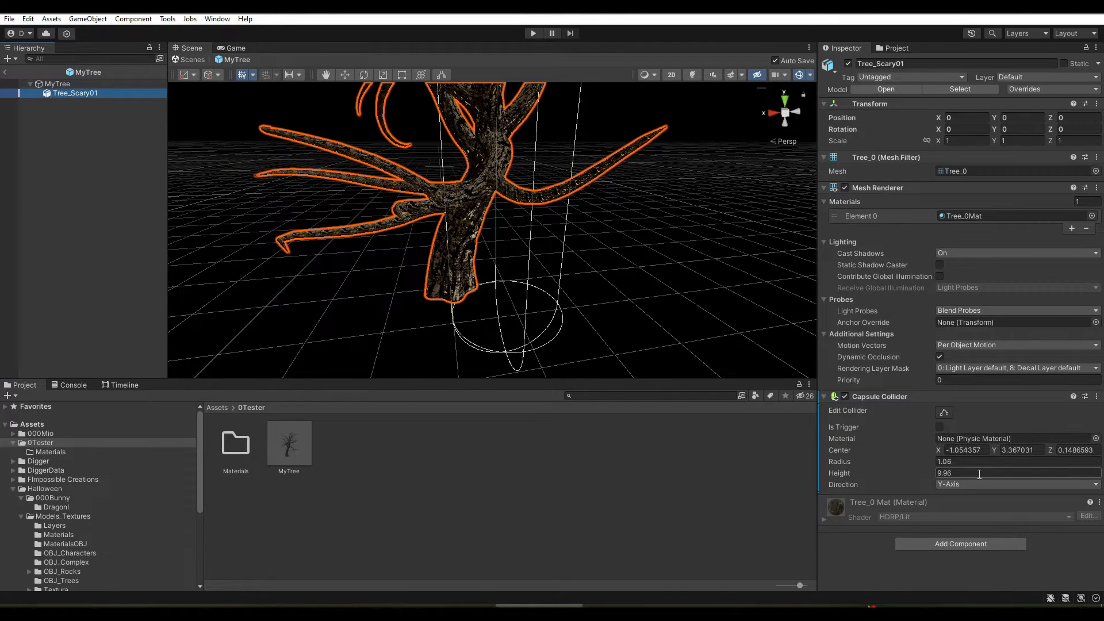
pyautogui.click(937, 450)
pyautogui.moveTo(935, 450)
pyautogui.mouseDown()
pyautogui.moveTo(961, 449)
pyautogui.moveTo(919, 461)
pyautogui.mouseUp()
pyautogui.keyDown('alt'); pyautogui.moveTo(545, 322); pyautogui.dragTo(786, 343); pyautogui.keyUp('alt')
pyautogui.scroll(6, 771, 341)
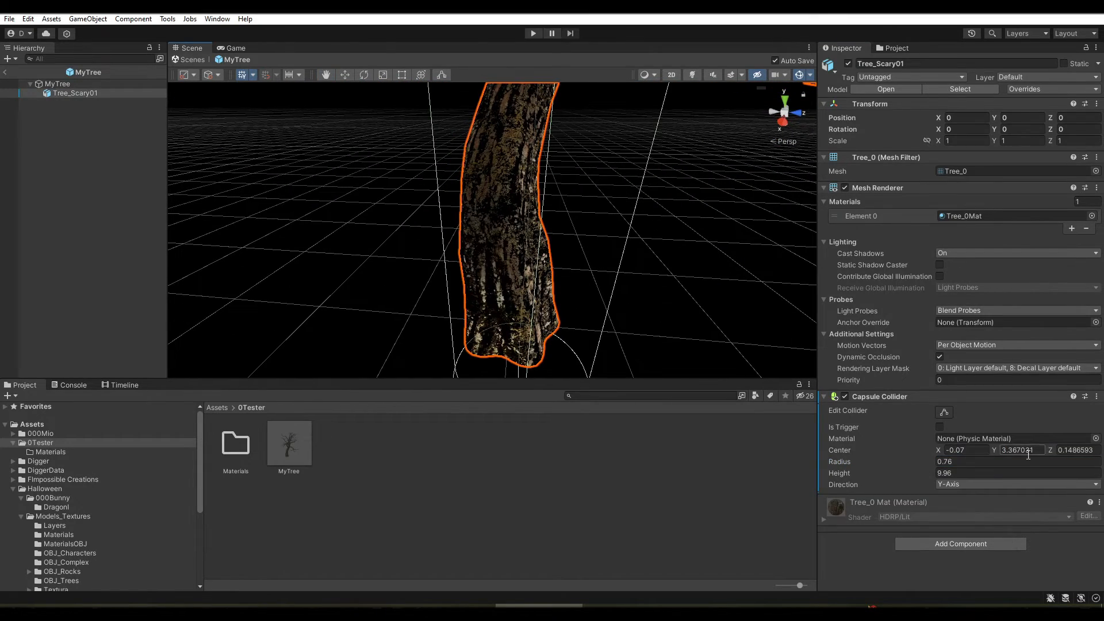
# Step: Set the Tree_Scary01 Capsule Collider's center Z to 0.03 and radius to 0.61, and return to the scene
pyautogui.moveTo(1054, 451); pyautogui.dragTo(1048, 451)
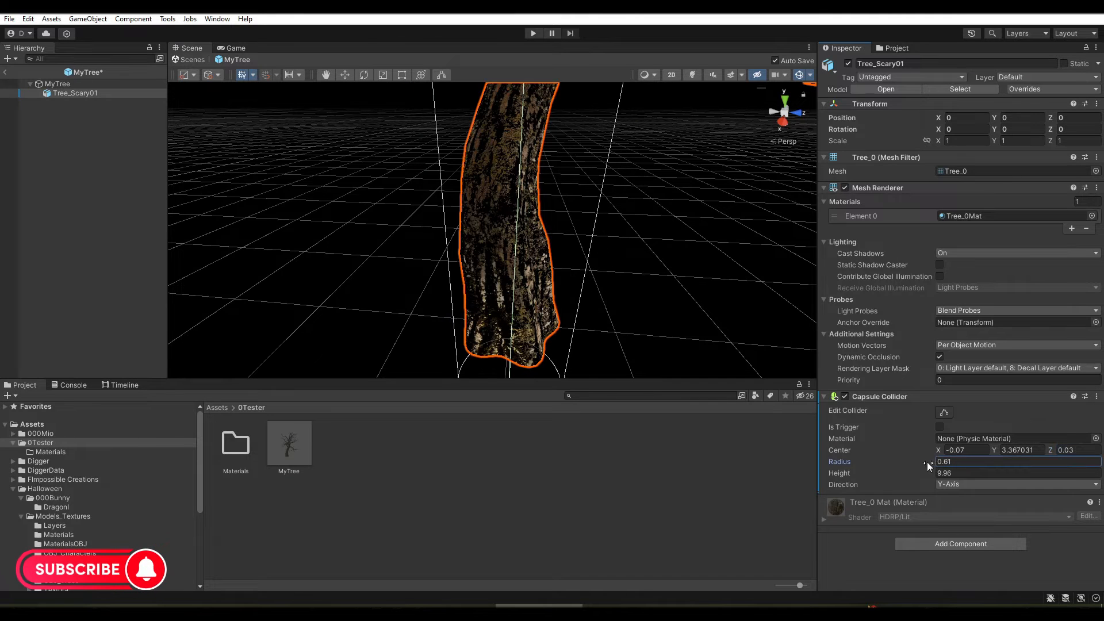
pyautogui.click(6, 73)
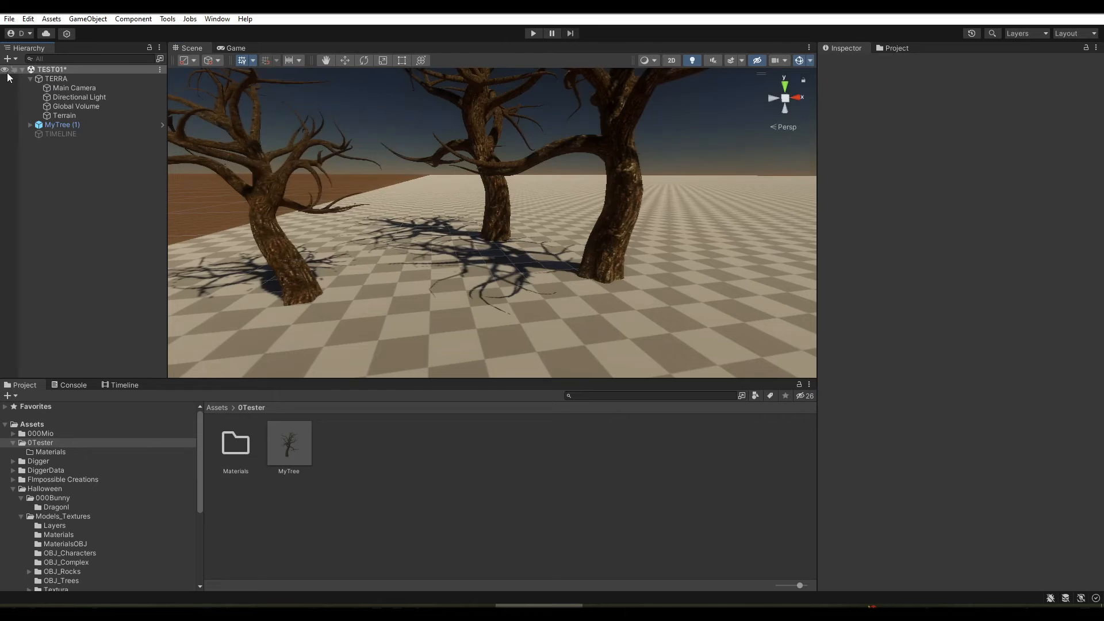
# Step: Run the scene and walk the camera into the tree trunks to test the Capsule Collider, ending play mode when done
pyautogui.click(533, 33)
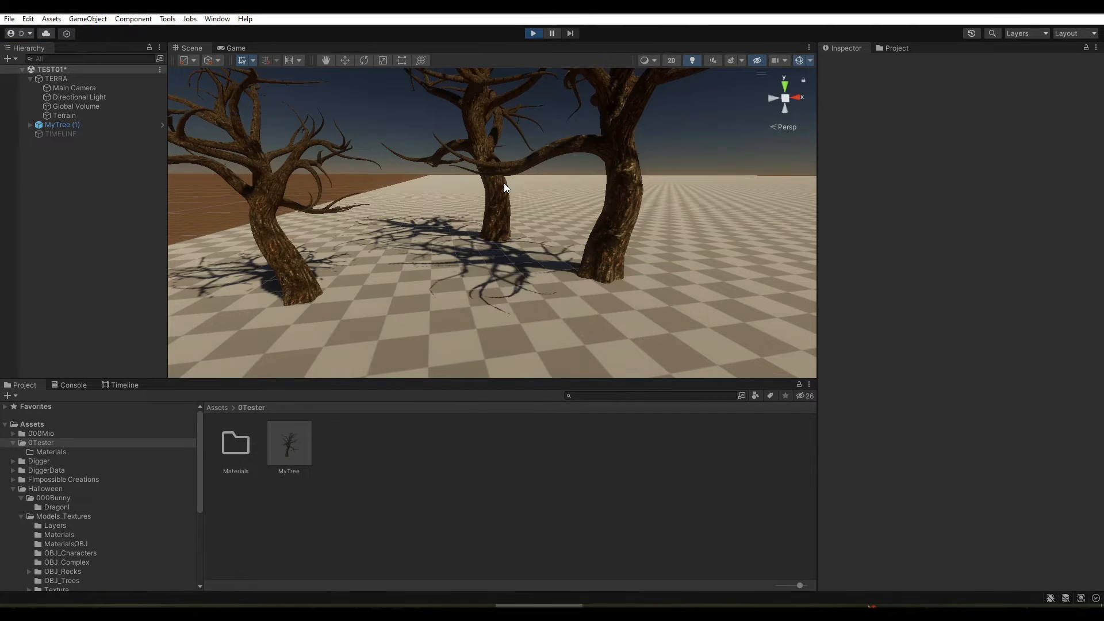
pyautogui.click(541, 172)
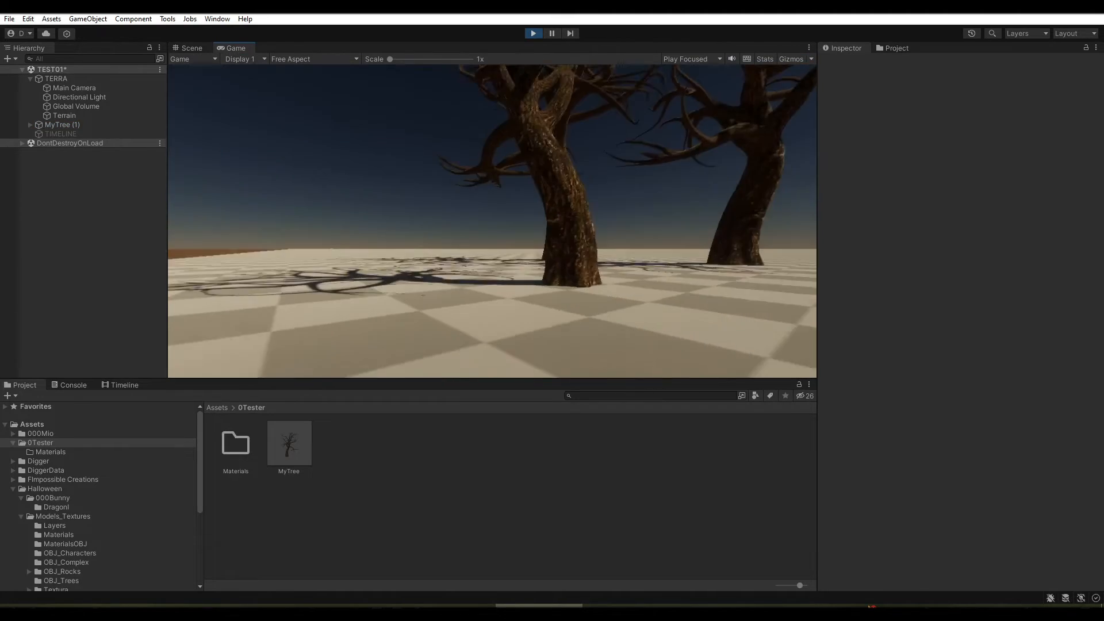
pyautogui.press('w')
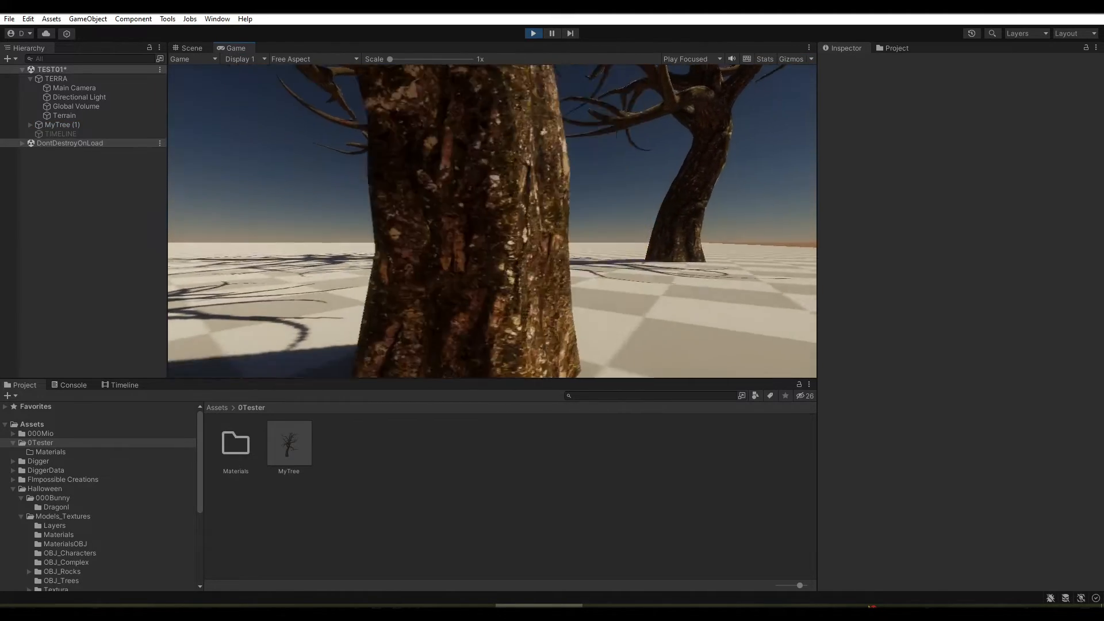
pyautogui.press('w')
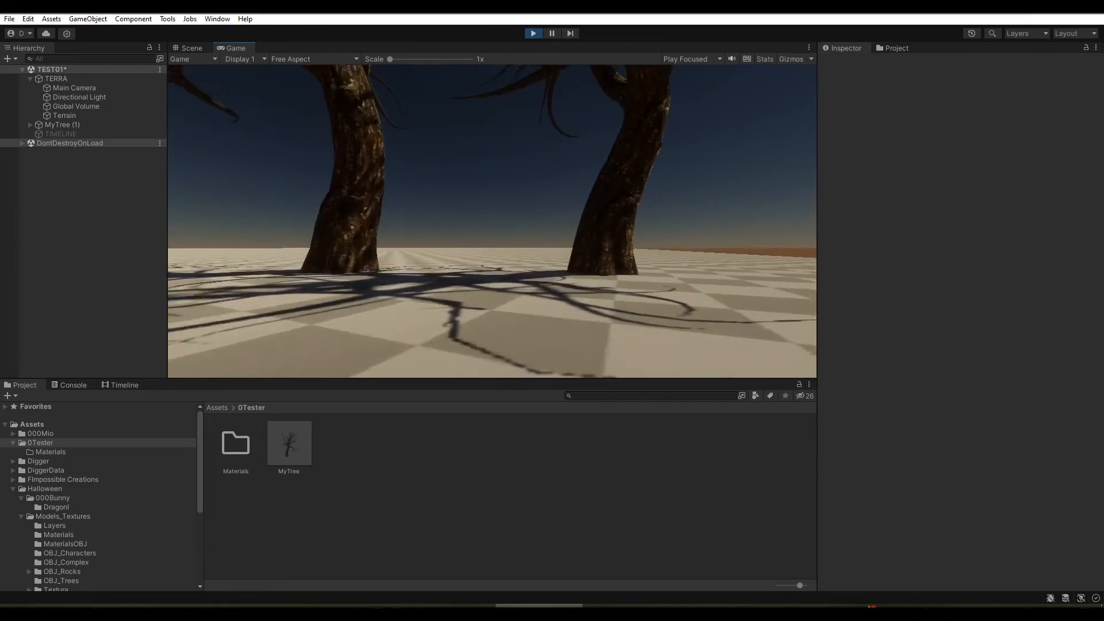
pyautogui.press('d')
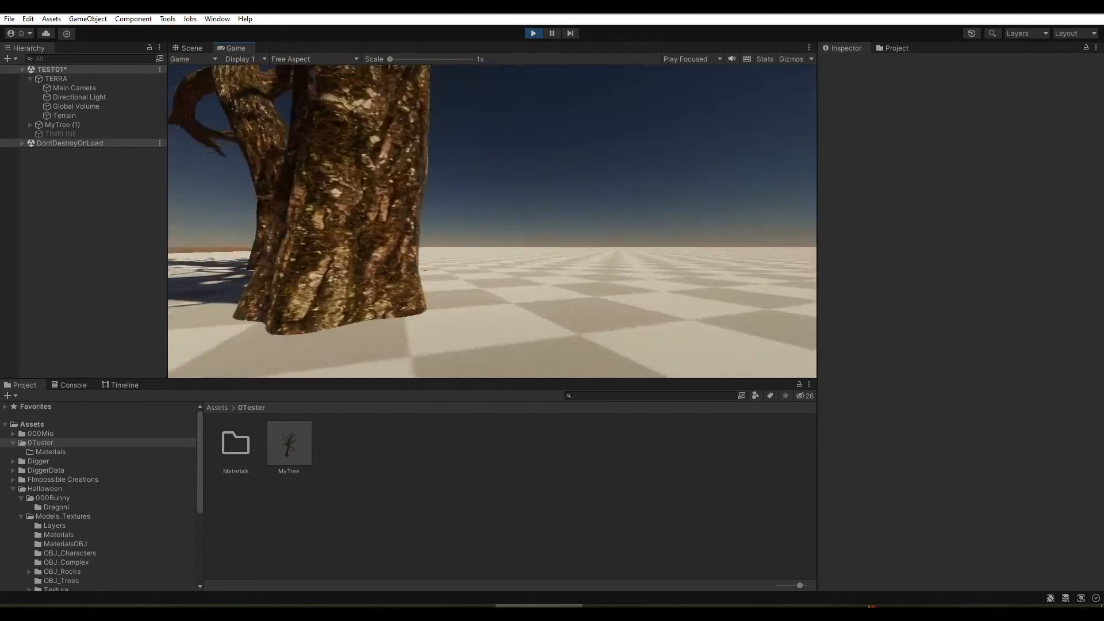
pyautogui.press('w')
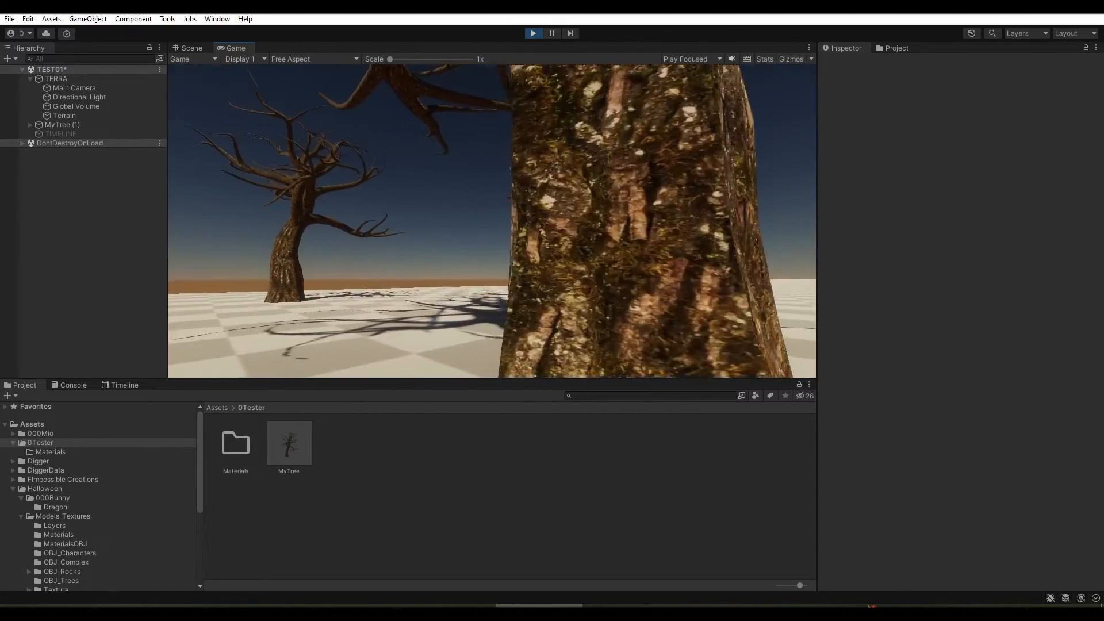
pyautogui.press('w')
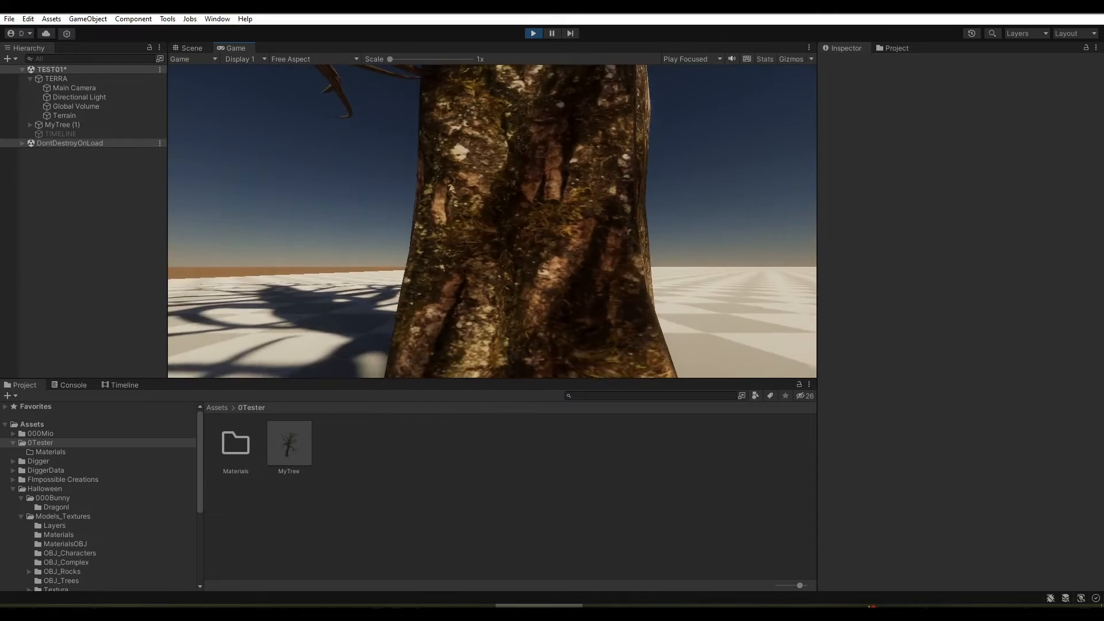
pyautogui.press('s')
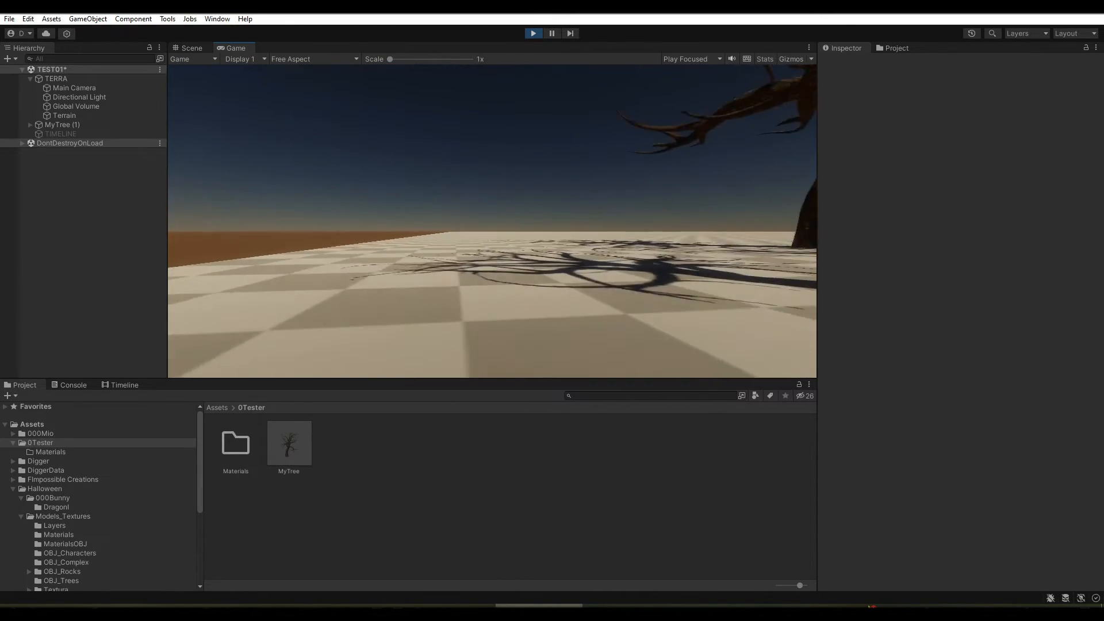
pyautogui.click(533, 33)
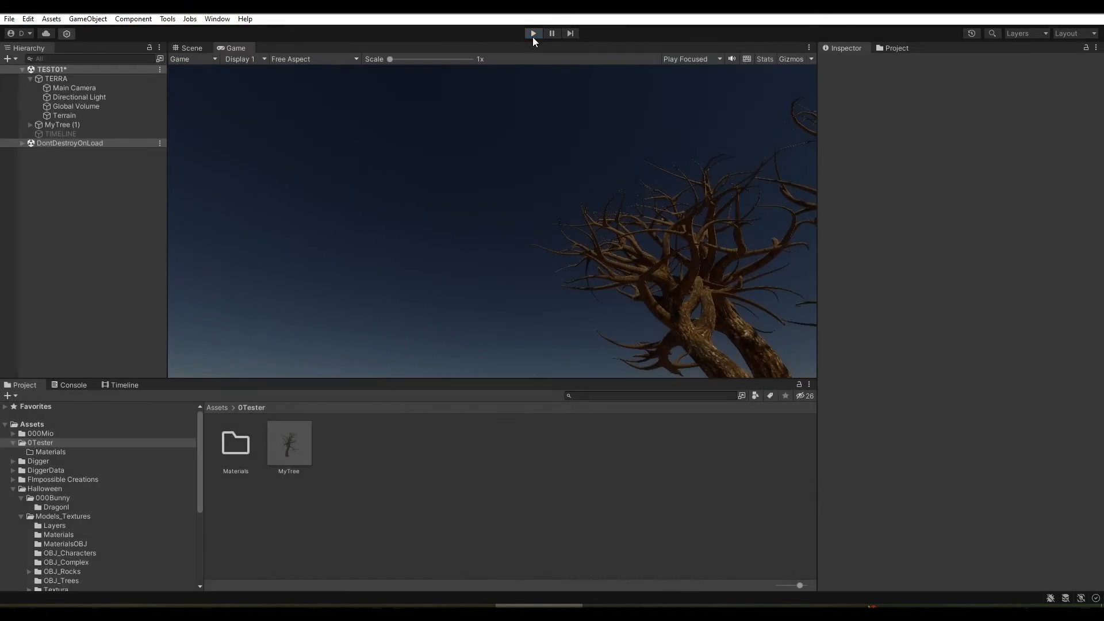
# Step: Reopen the MyTree prefab and remove the Capsule Collider from the Tree_Scary01 child object
pyautogui.doubleClick(301, 453)
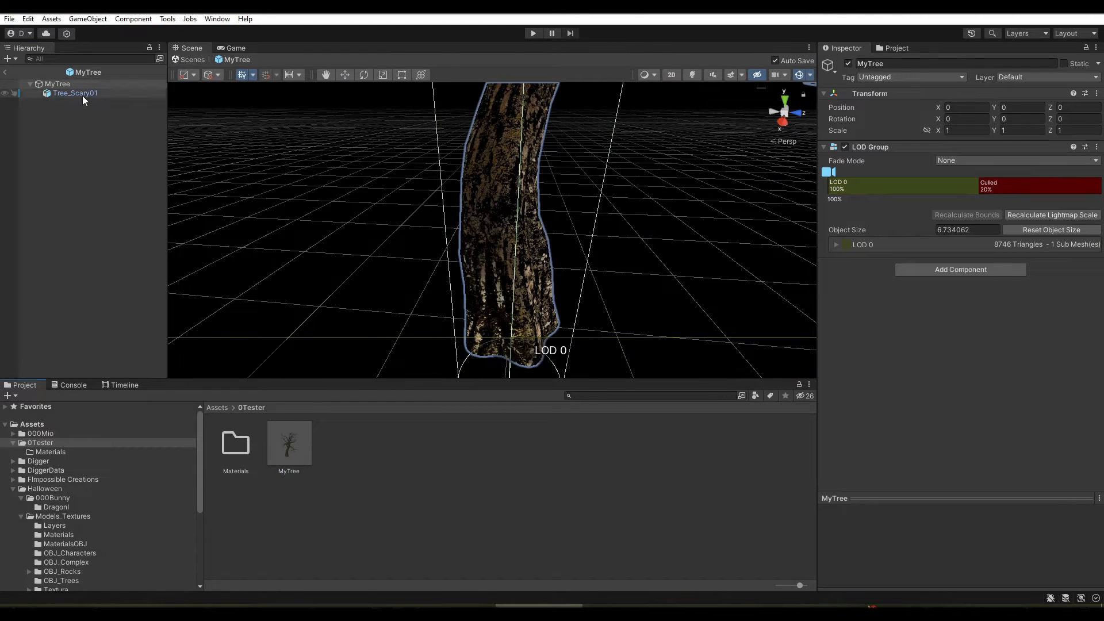
pyautogui.click(81, 94)
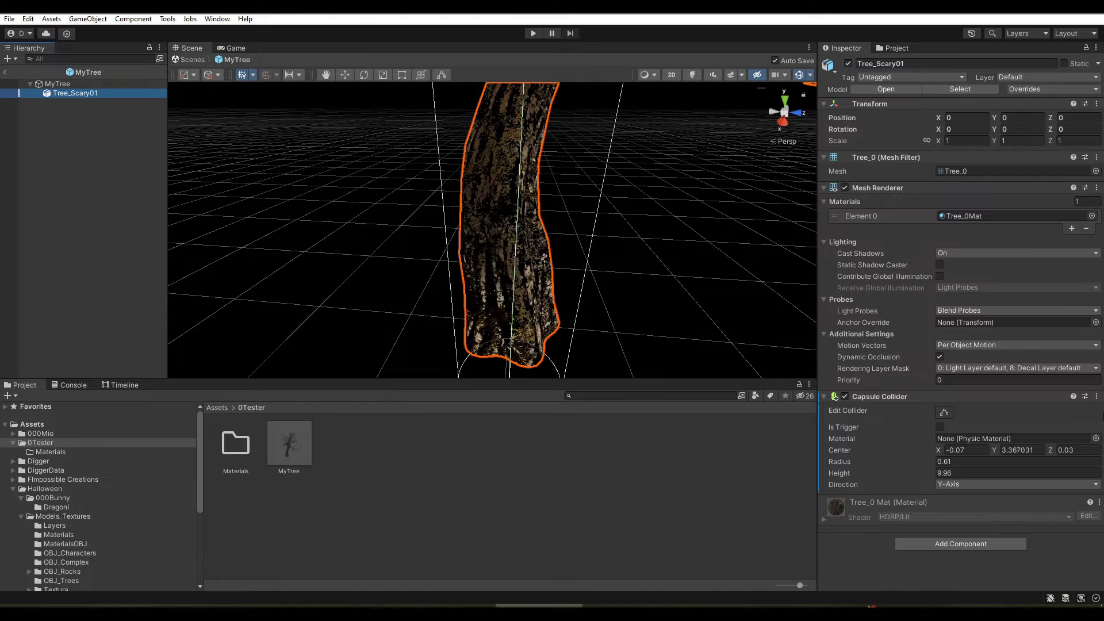
pyautogui.click(1096, 396)
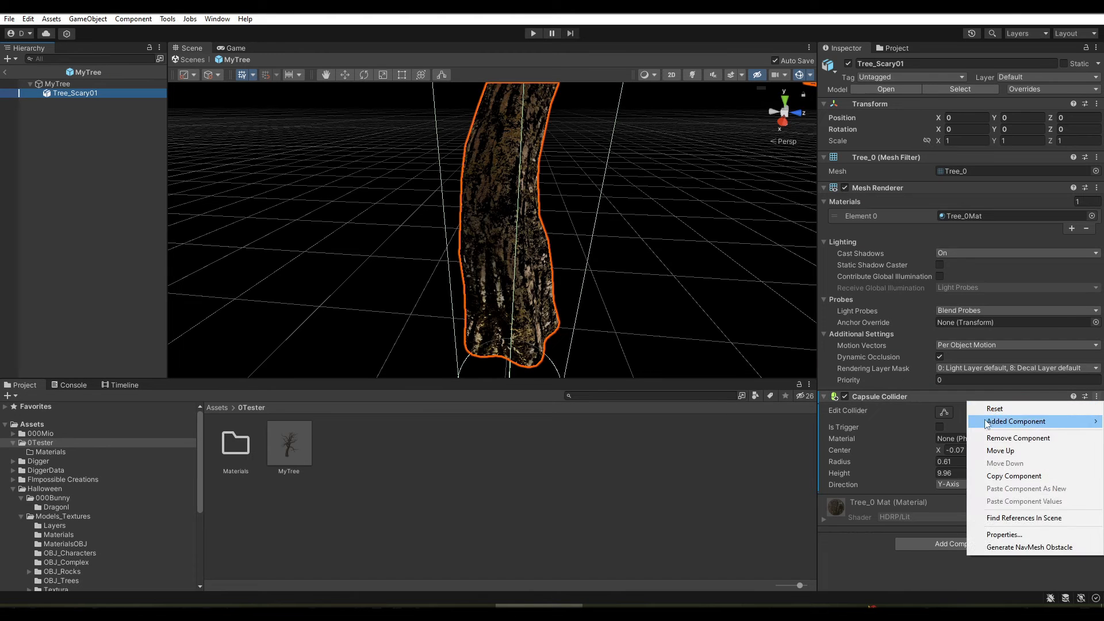
pyautogui.click(1001, 443)
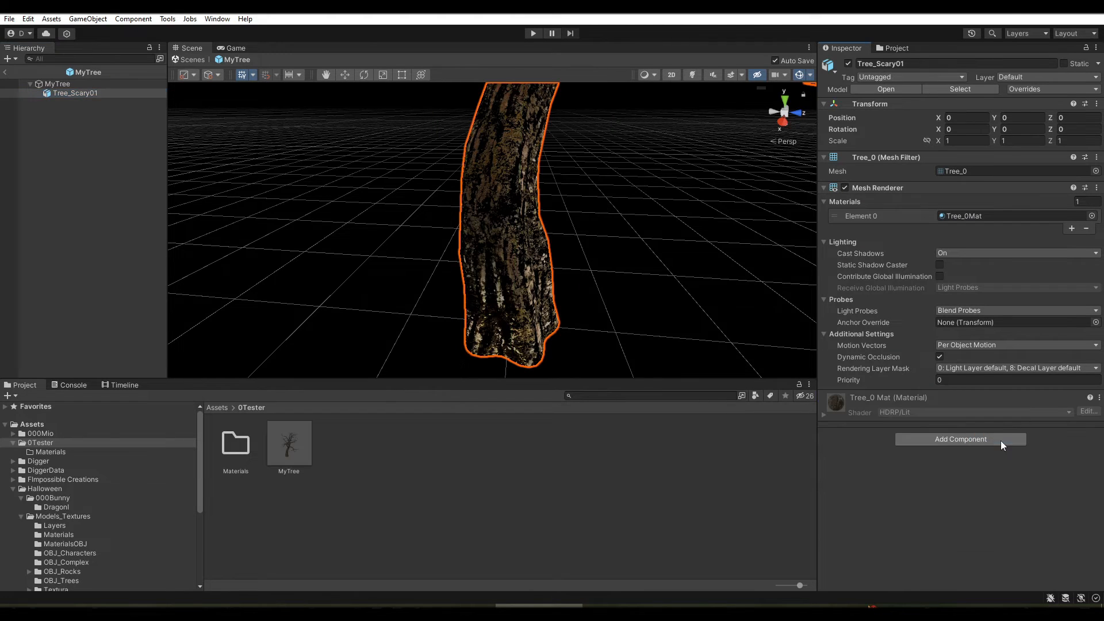
# Step: Add a Mesh Collider to the Tree_Scary01 child object of the MyTree prefab
pyautogui.moveTo(555, 258); pyautogui.dragTo(629, 252, button='right')
pyautogui.press('s')
pyautogui.click(930, 439)
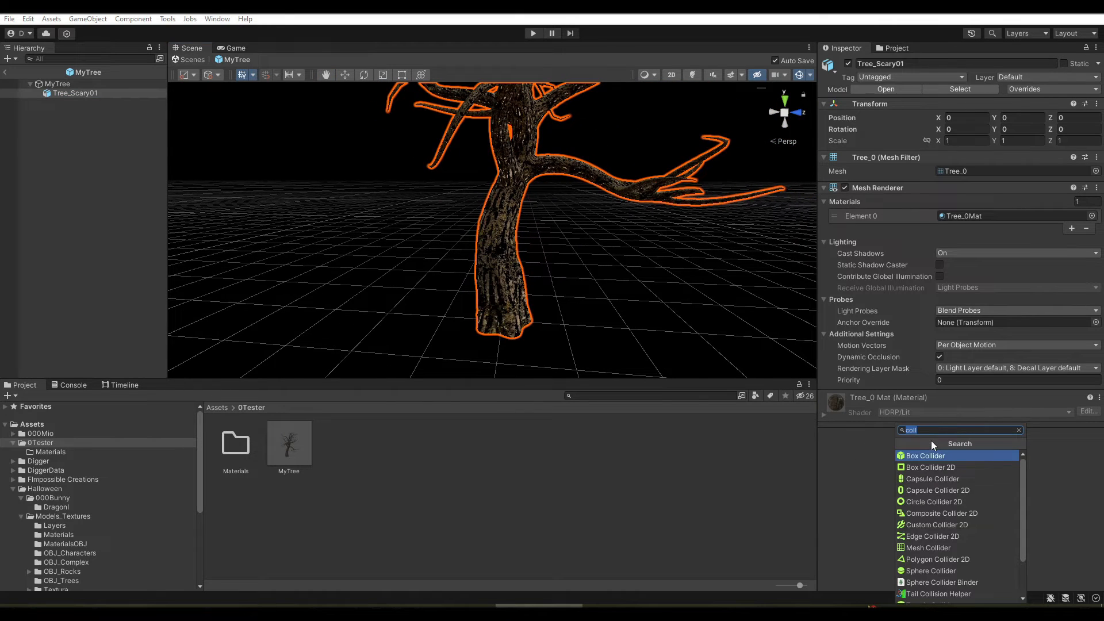
pyautogui.click(923, 548)
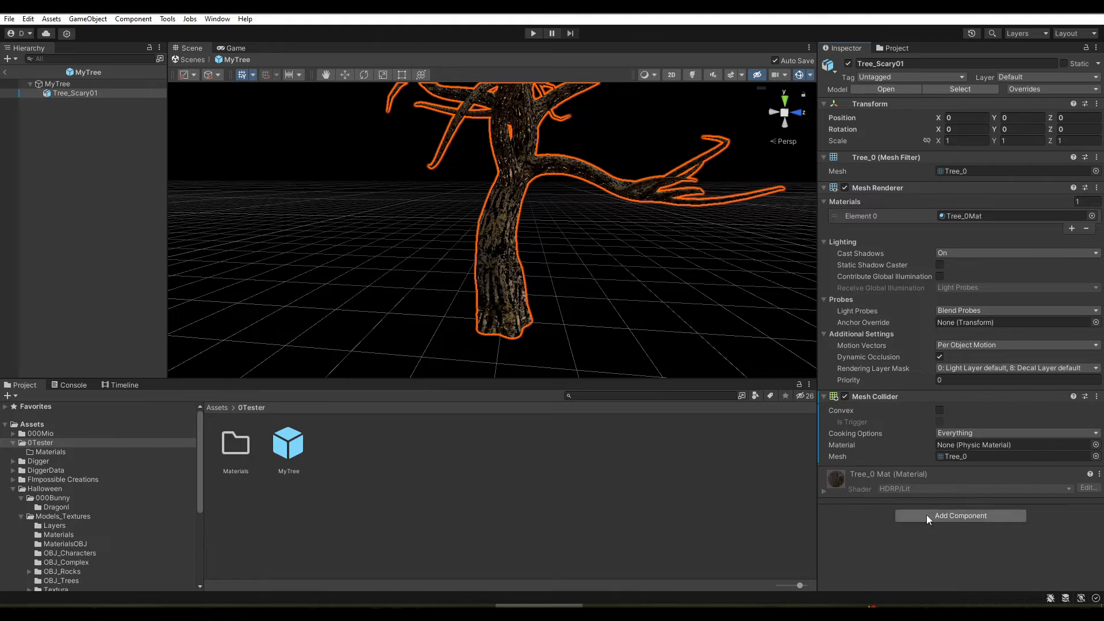
# Step: Try the Convex option on the Tree_Scary01 Mesh Collider, inspect its hull around the tree, and switch the option off again
pyautogui.click(939, 410)
pyautogui.moveTo(606, 265); pyautogui.dragTo(742, 345, button='right')
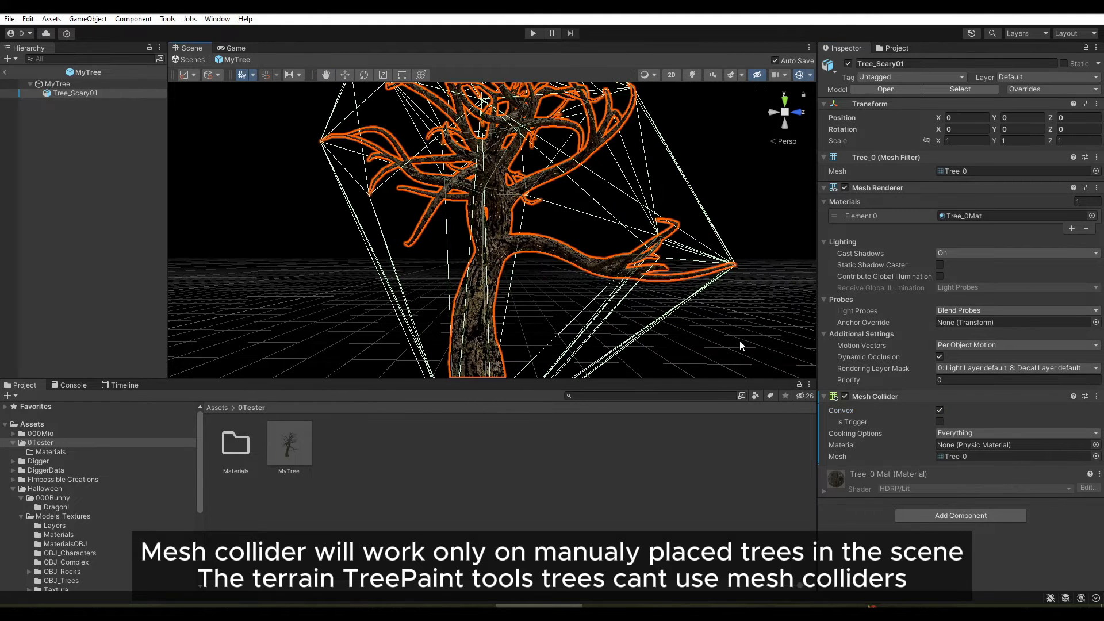
pyautogui.click(940, 411)
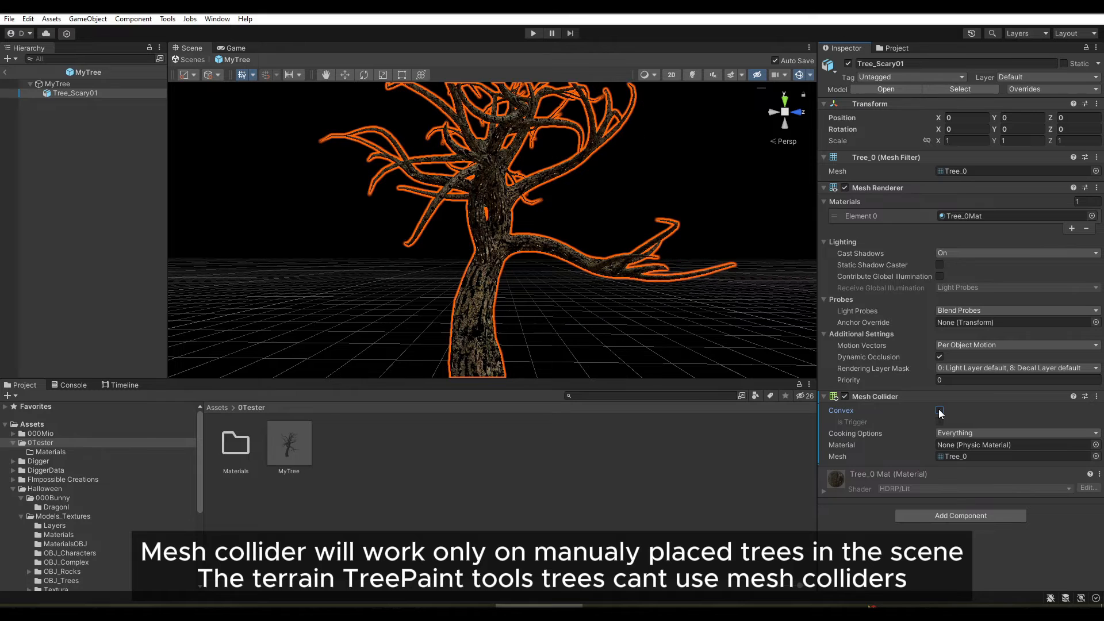
# Step: Return to the scene and run it to test camera collisions with the Mesh Collider trees, ending play mode when done
pyautogui.click(5, 72)
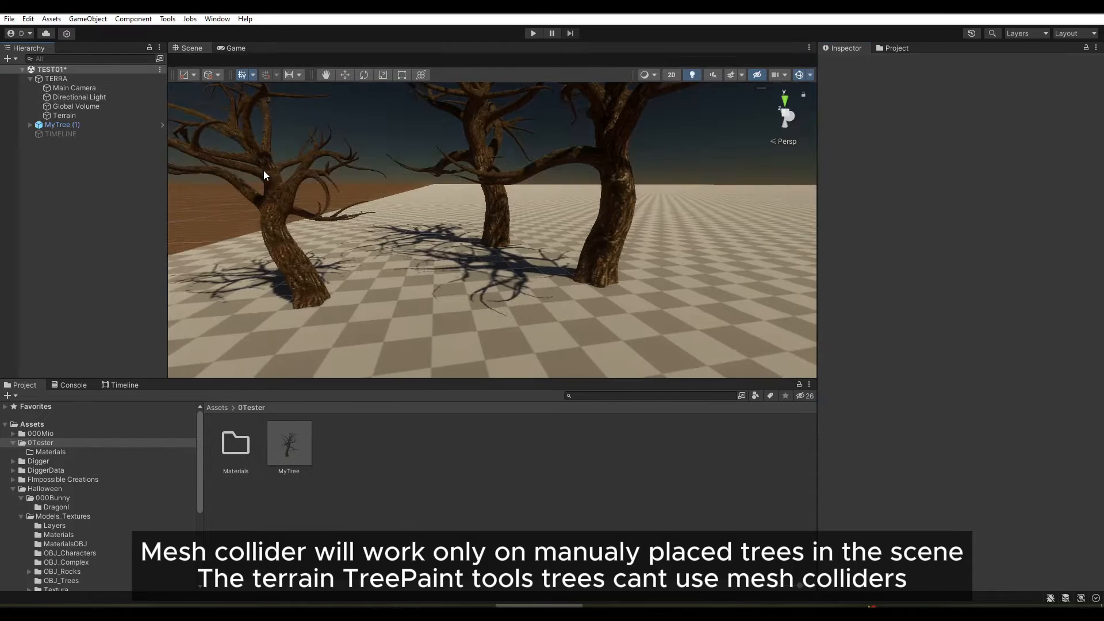
pyautogui.click(533, 34)
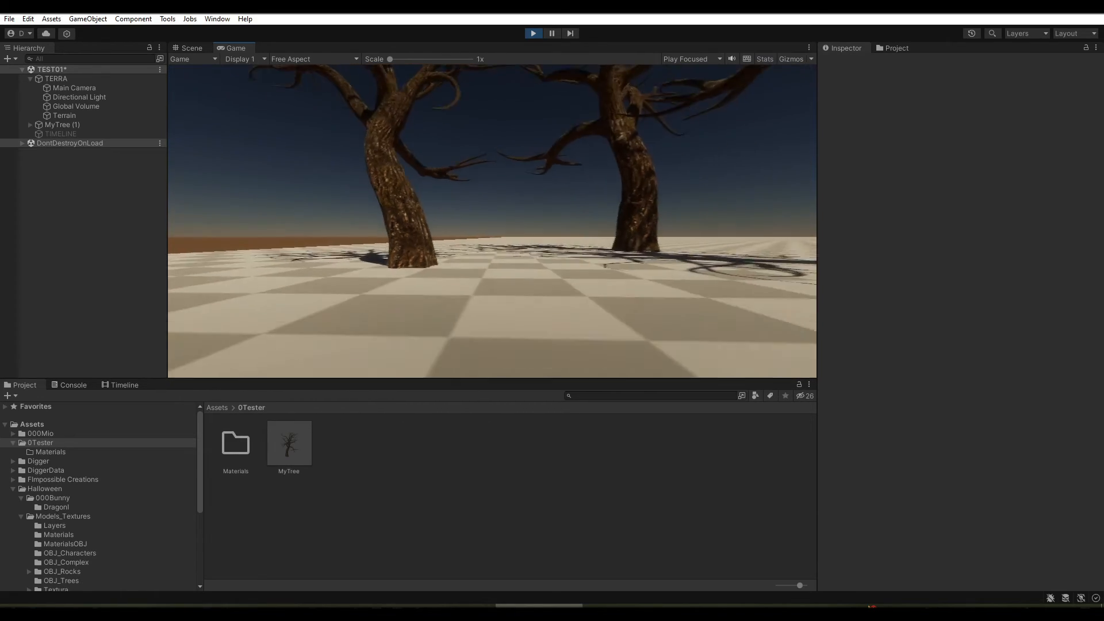
pyautogui.click(533, 33)
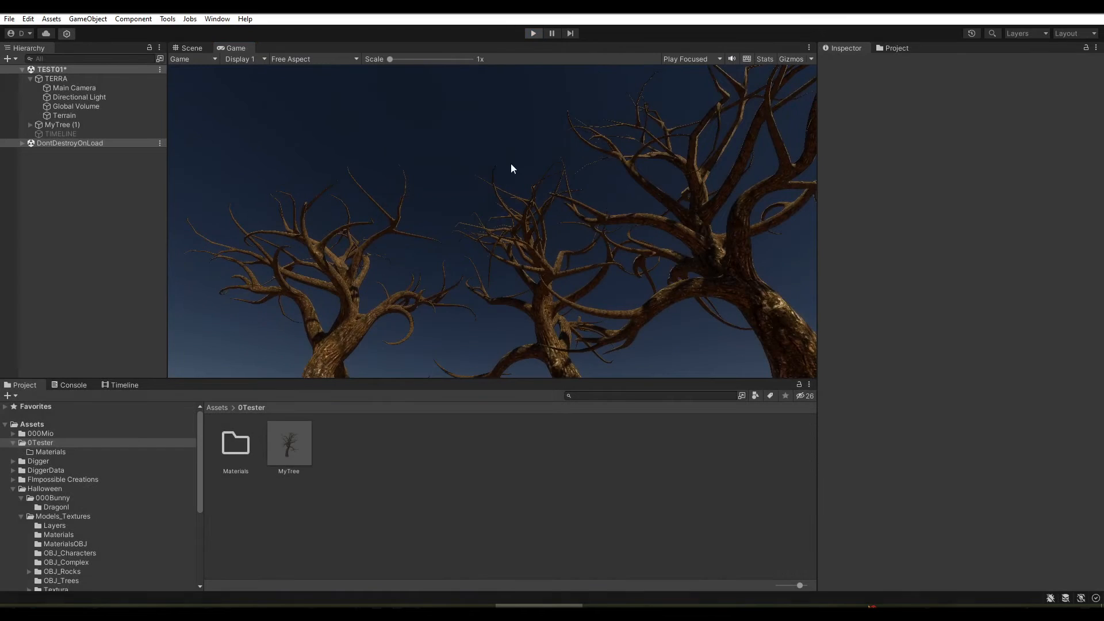
# Step: Reopen the MyTree prefab and add a Capsule Collider to its root object alongside the child's Mesh Collider
pyautogui.doubleClick(298, 453)
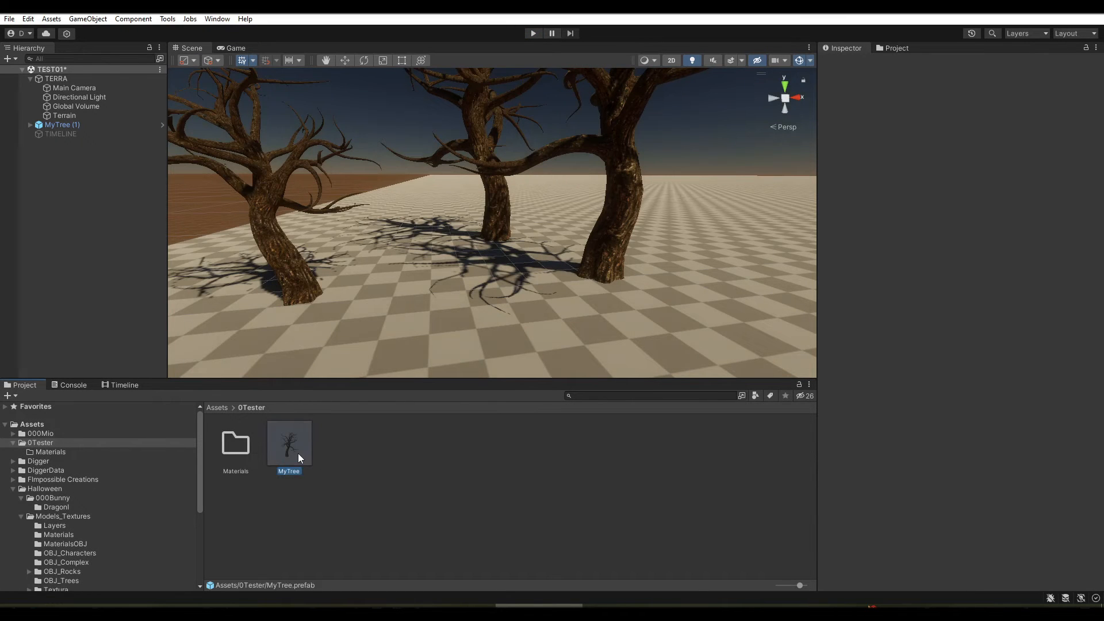
pyautogui.click(64, 93)
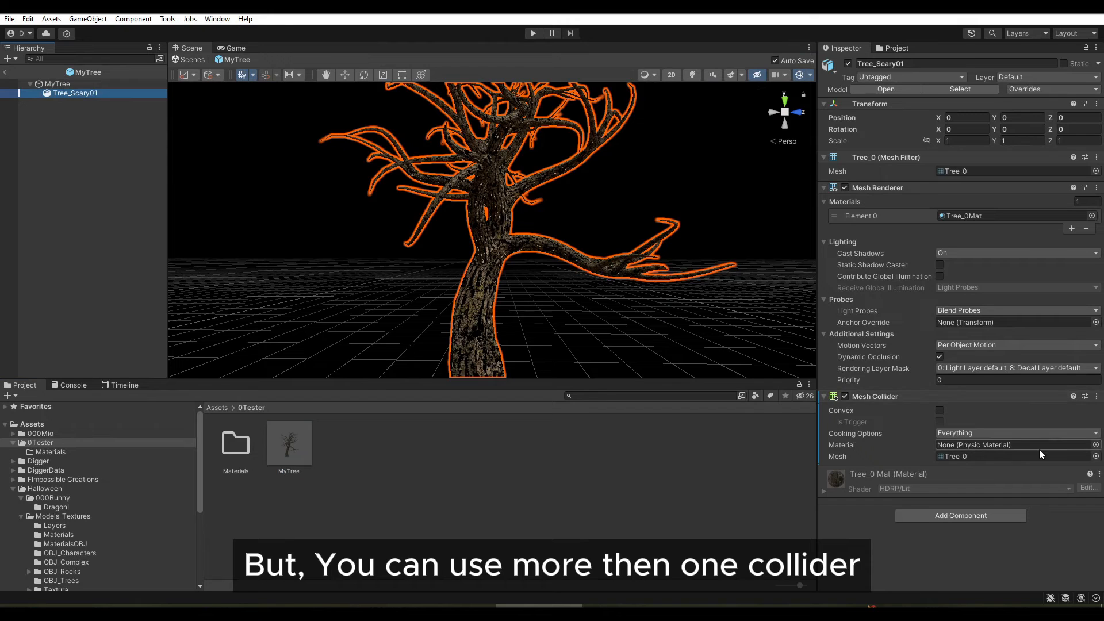
pyautogui.click(58, 85)
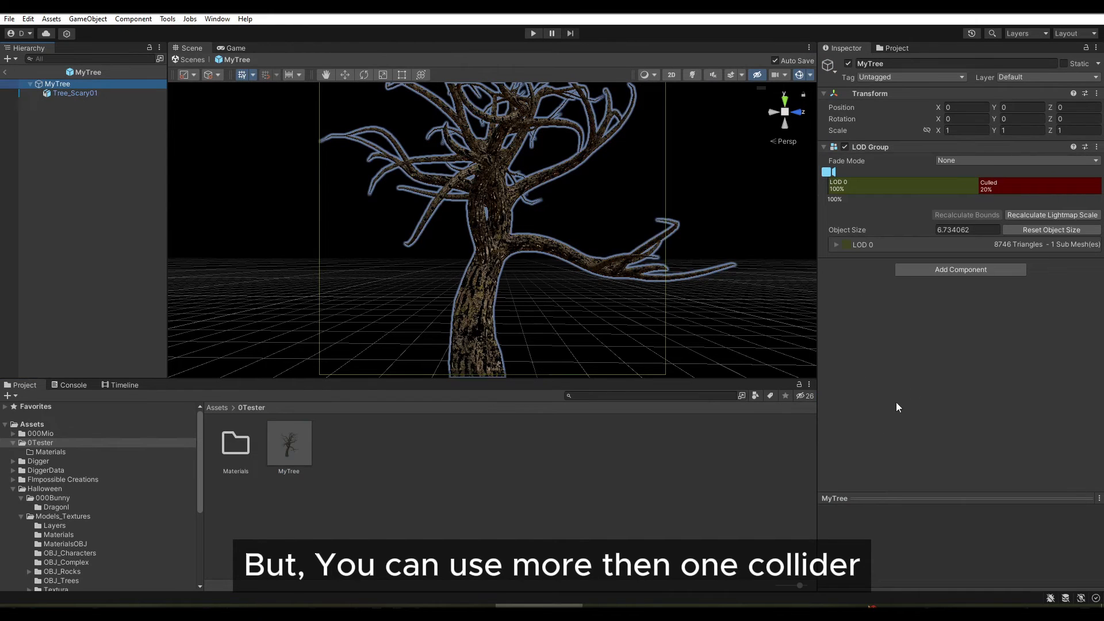
pyautogui.click(933, 273)
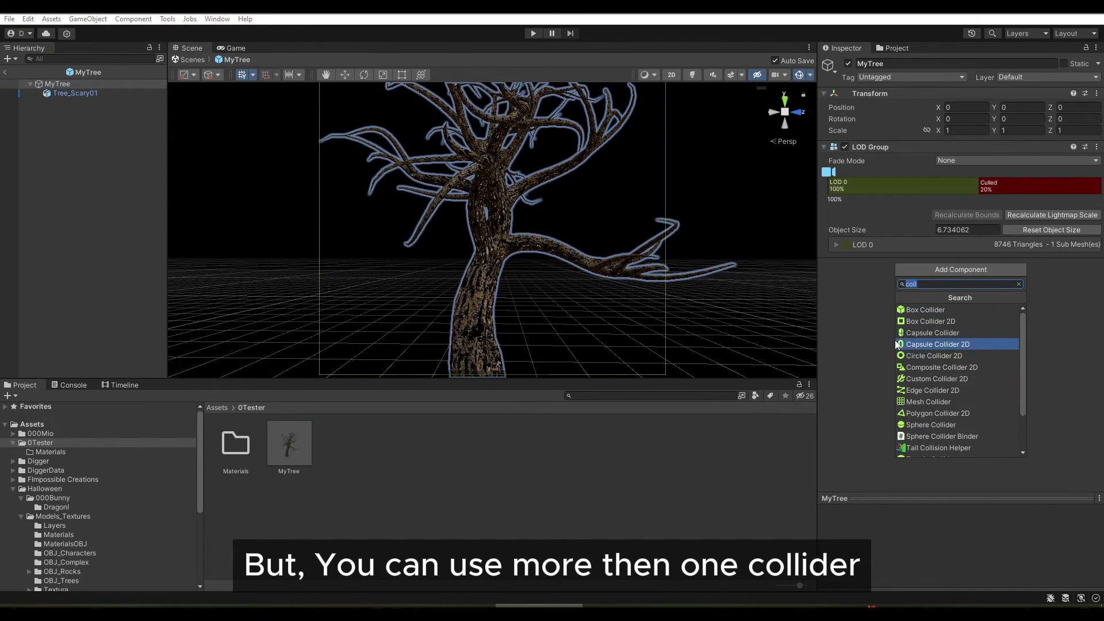
pyautogui.click(915, 336)
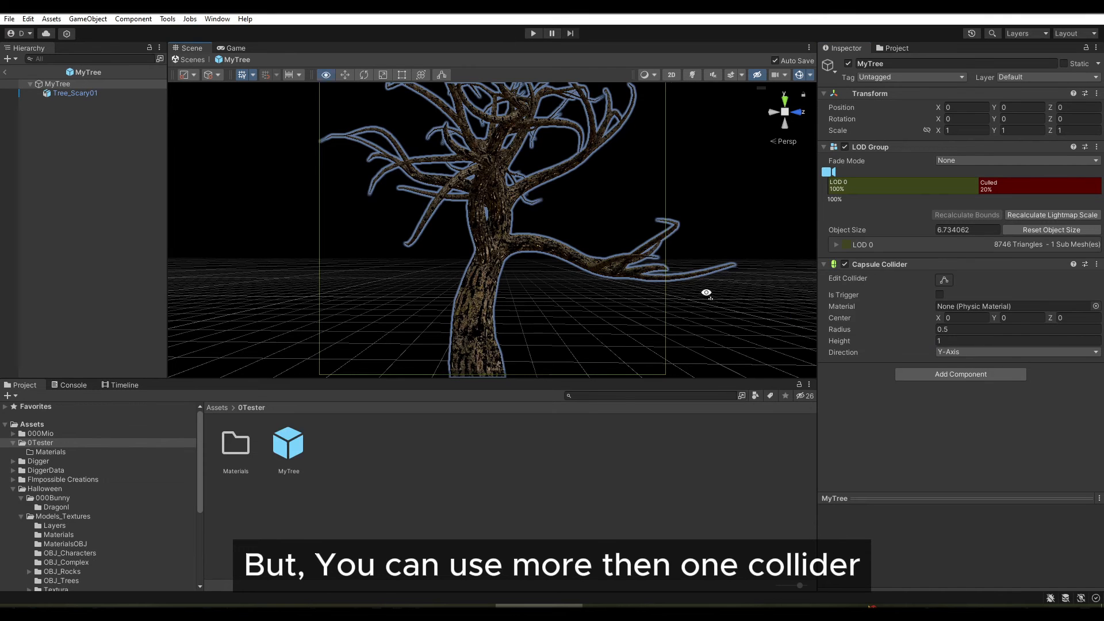
# Step: Set the root Capsule Collider's height to 4.76 and its center Y to 2.03 so it surrounds the trunk
pyautogui.press('s')
pyautogui.moveTo(706, 293); pyautogui.dragTo(692, 344, button='right')
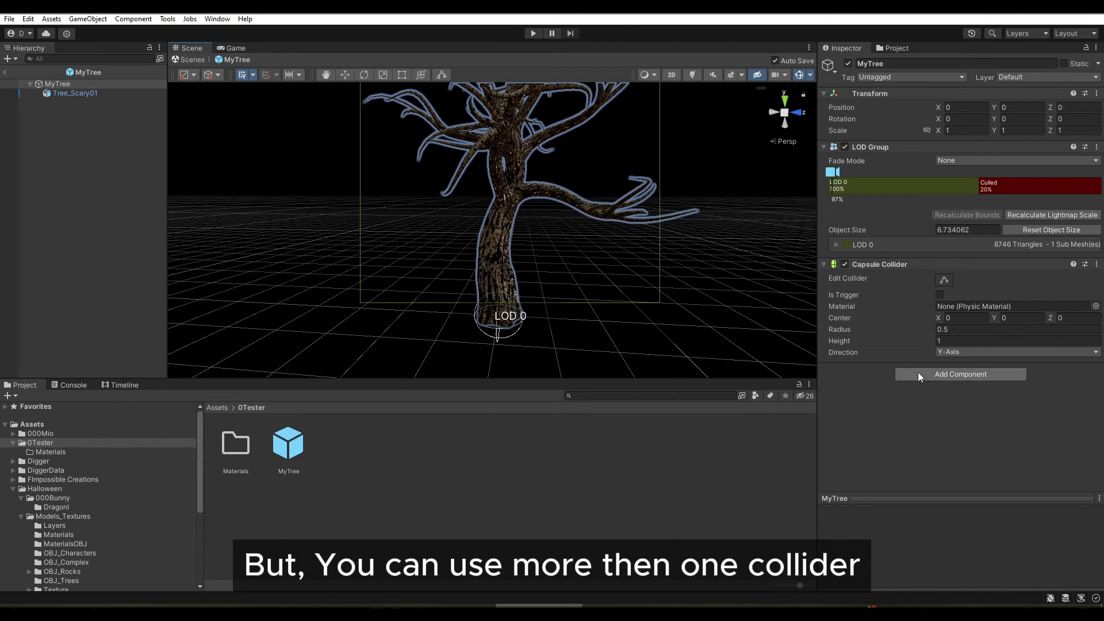
pyautogui.click(925, 341)
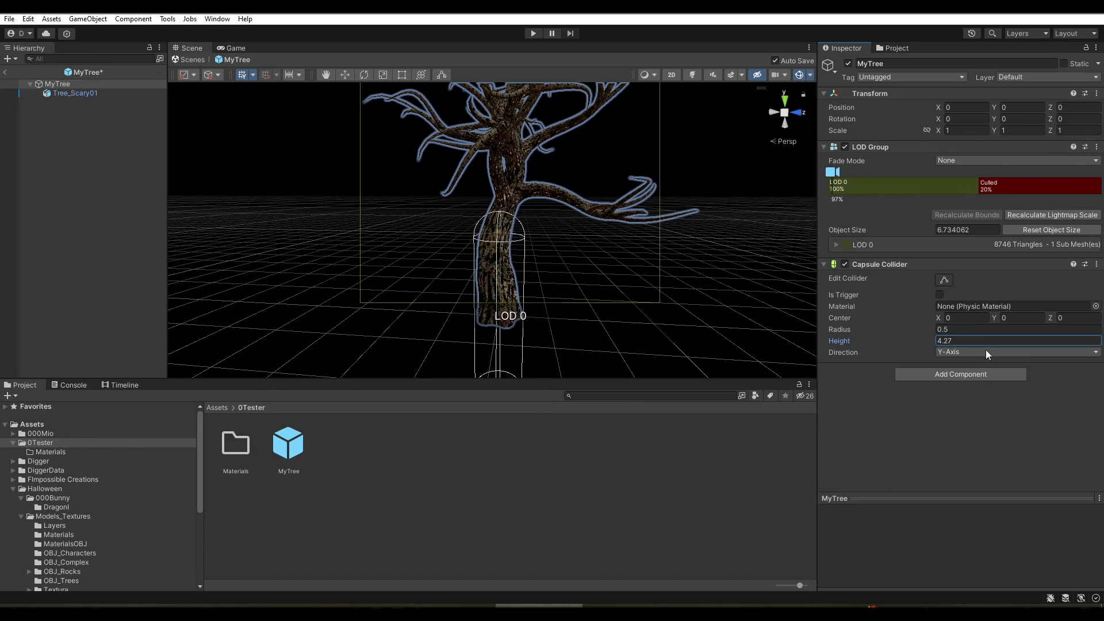
pyautogui.click(992, 318)
pyautogui.write('1.84')
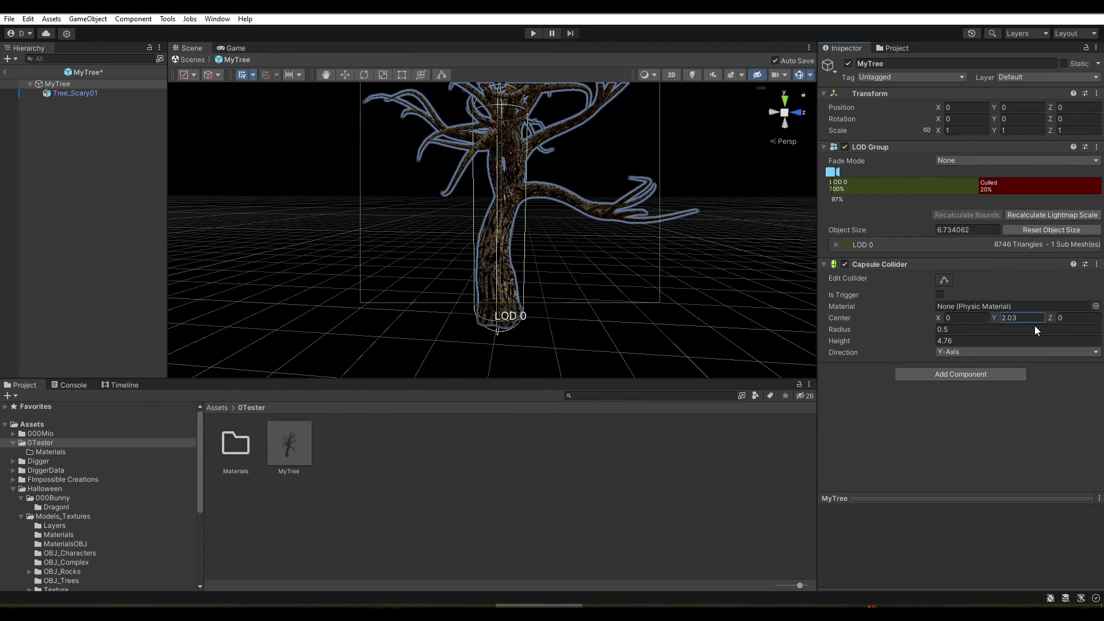
pyautogui.moveTo(1035, 325); pyautogui.dragTo(1035, 326)
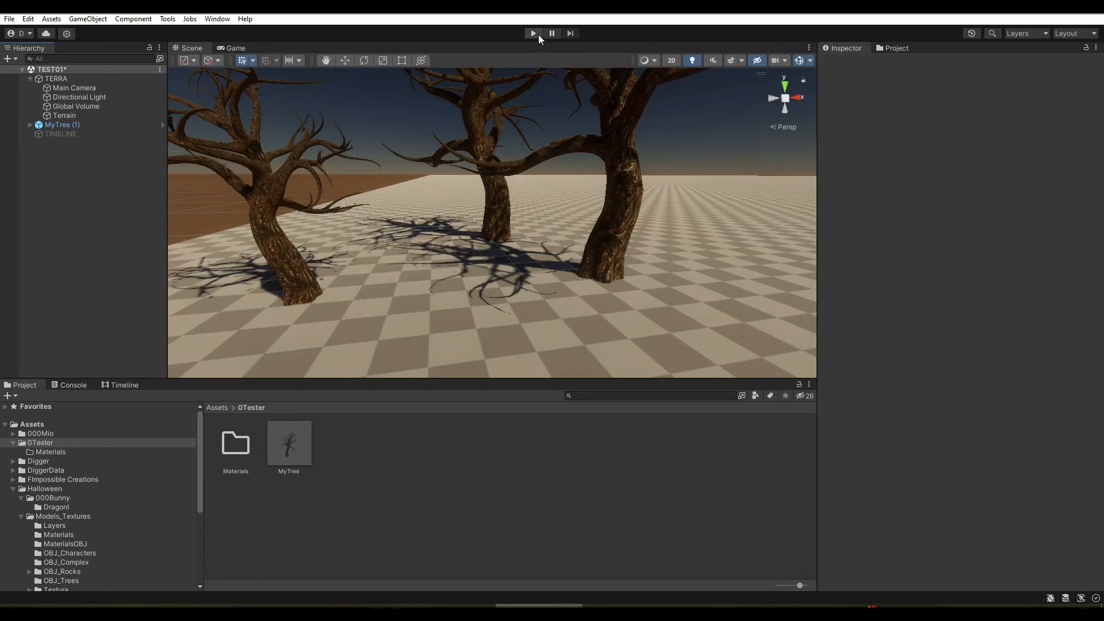
# Step: Run the scene again to test the combined colliders, stop play mode, and look over the trees on the terrain
pyautogui.click(535, 34)
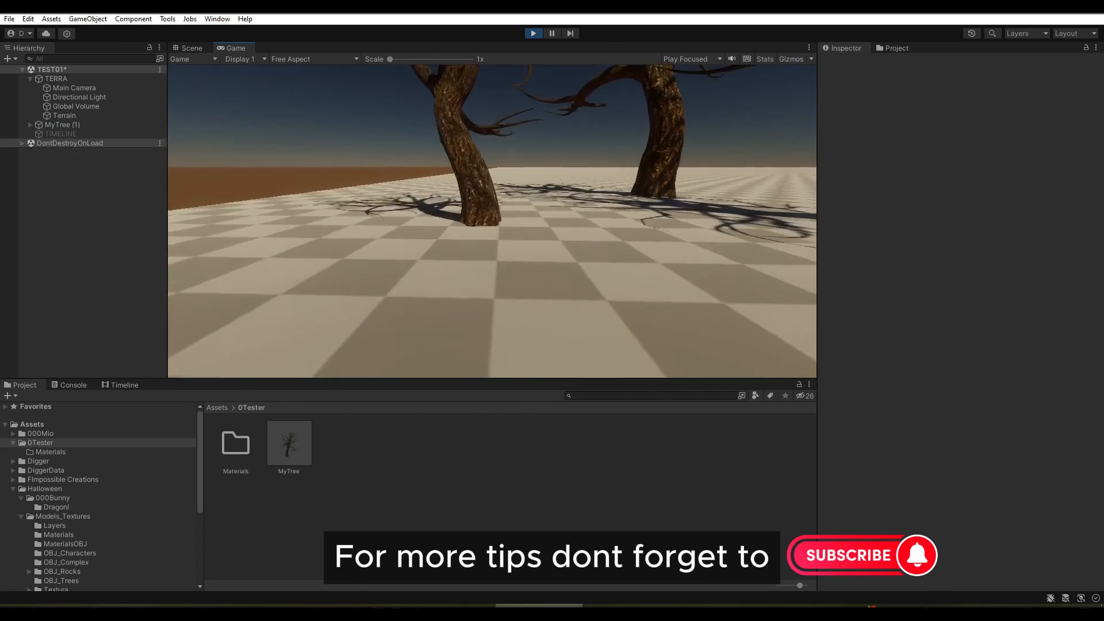
pyautogui.click(533, 33)
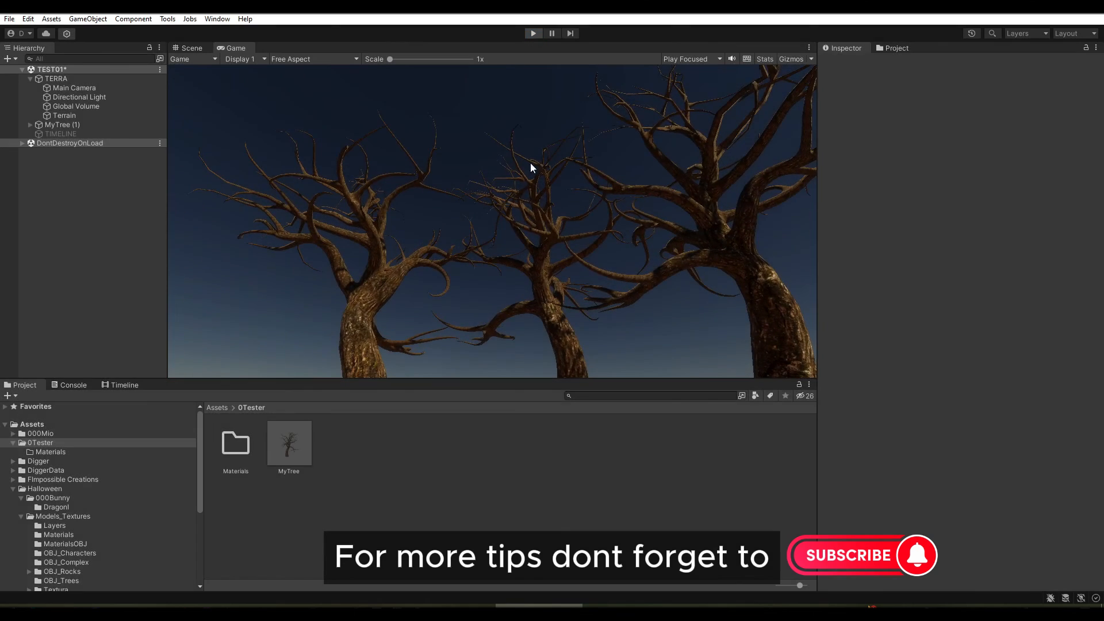
pyautogui.moveTo(545, 285); pyautogui.dragTo(510, 307, button='right')
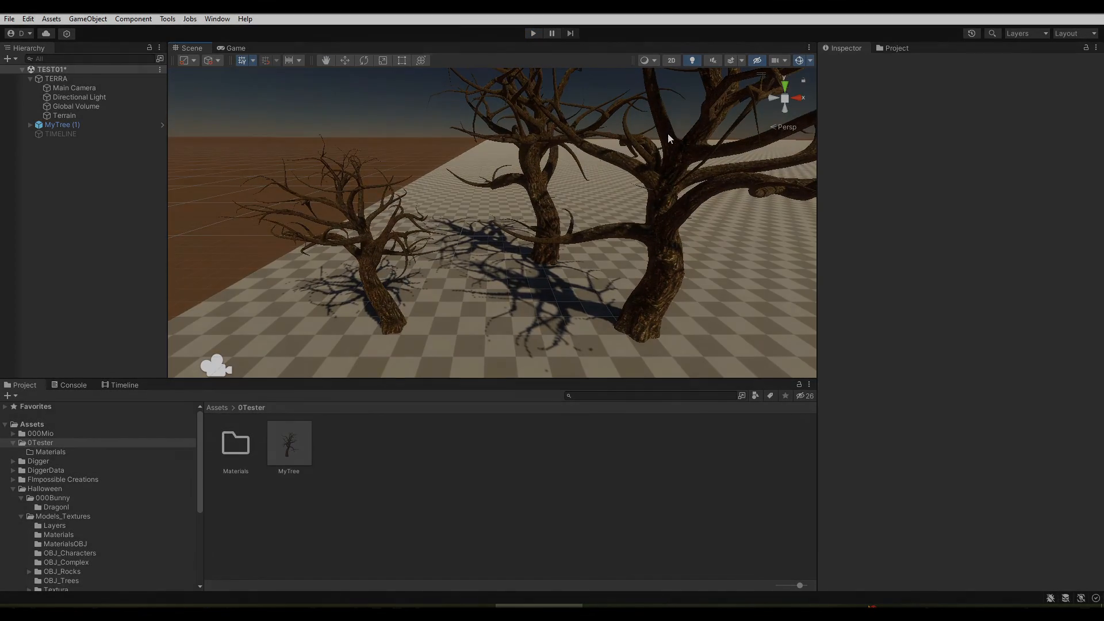